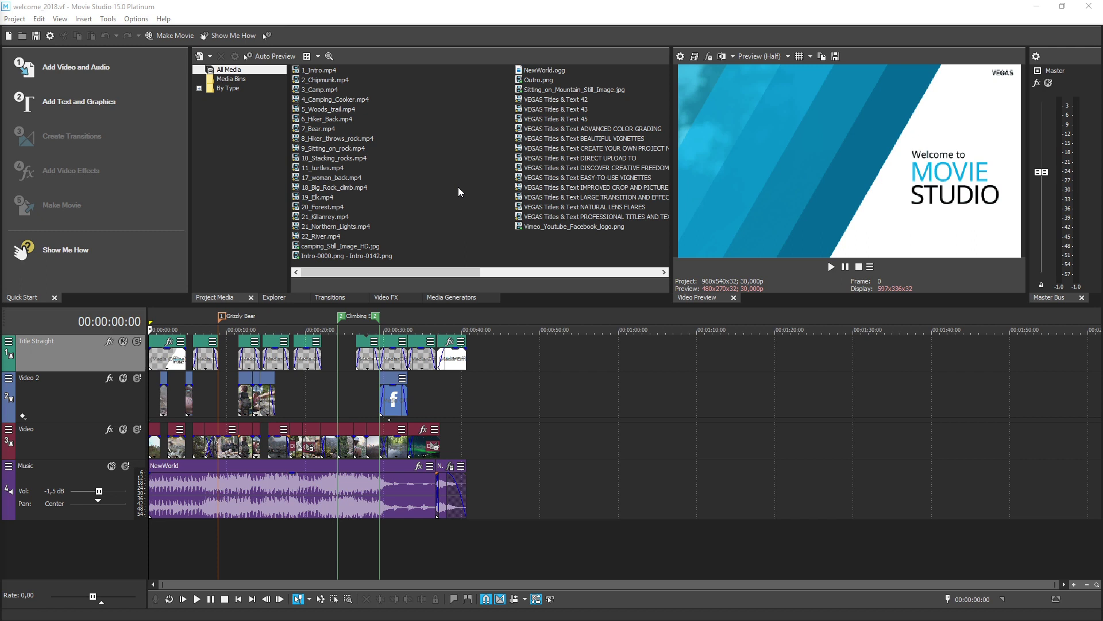
Play the welcome_2018 demo project and stop it at 00:00:11:18.
{"action": "left_click", "coordinate": [830, 270]}
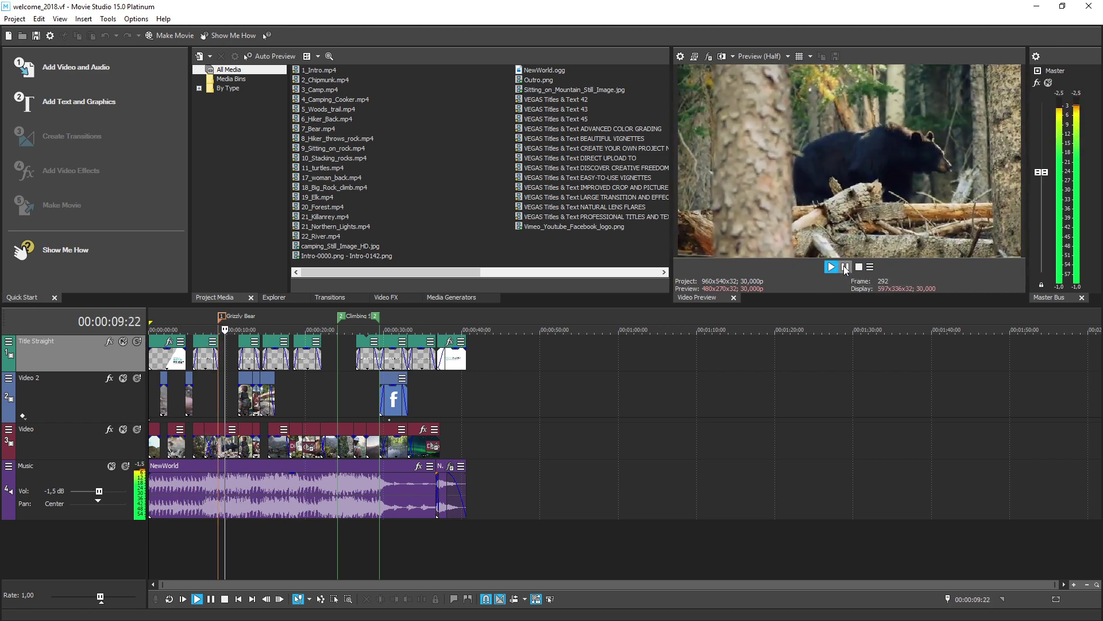
{"action": "left_click", "coordinate": [846, 268]}
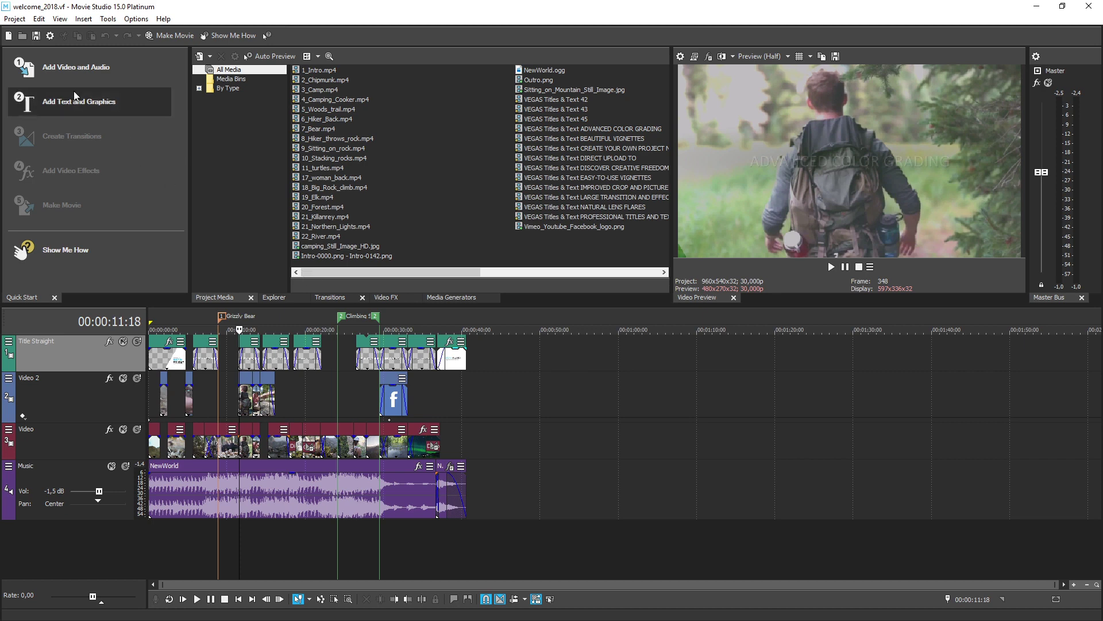
{"action": "left_click", "coordinate": [14, 18]}
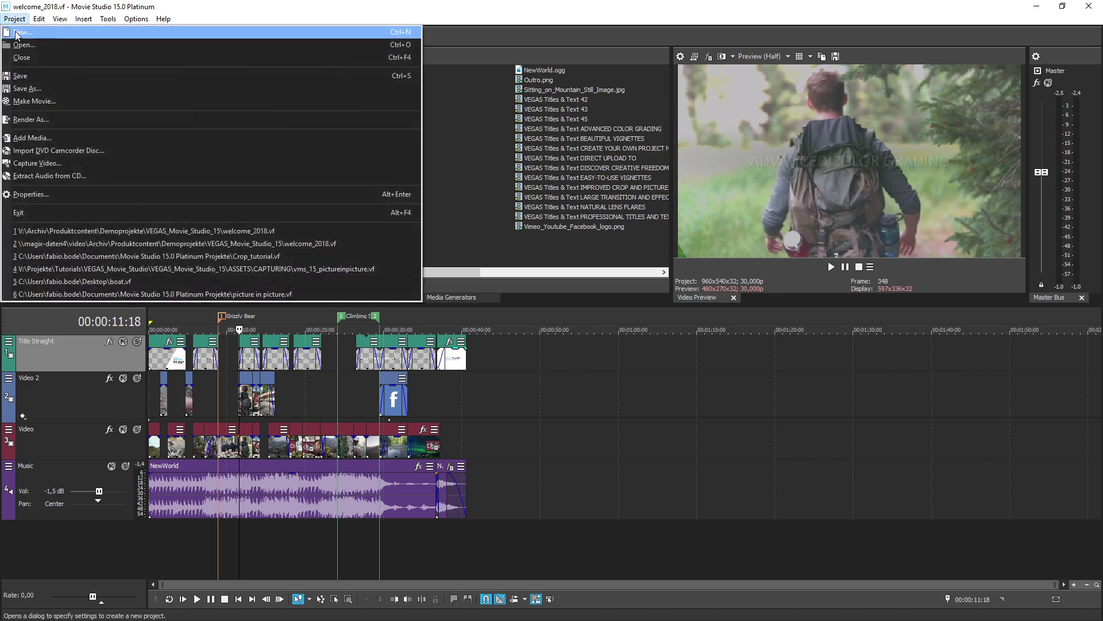
Create a new Untitled project with AVCHD 1920x1080-24p (23,976p) settings.
{"action": "left_click", "coordinate": [12, 32]}
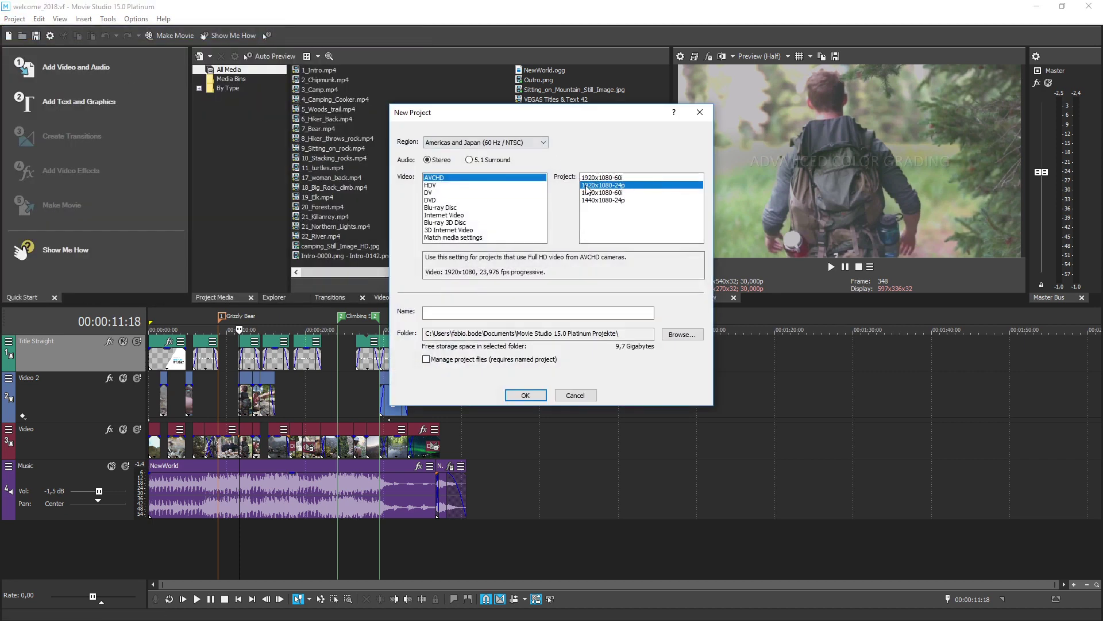
{"action": "left_click", "coordinate": [526, 394]}
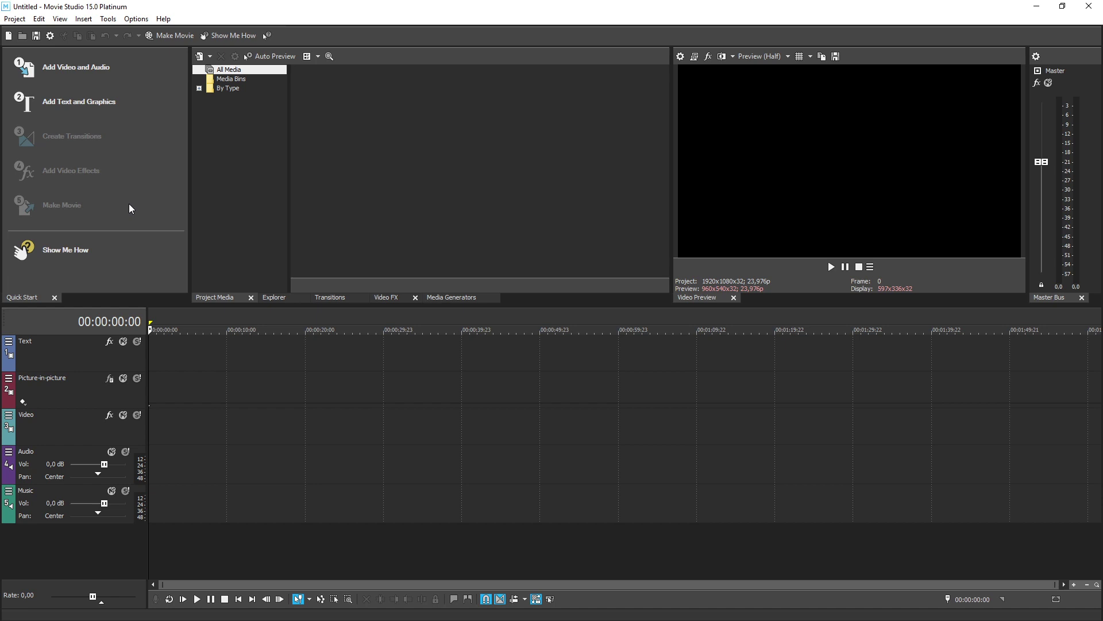
{"action": "left_click", "coordinate": [74, 250]}
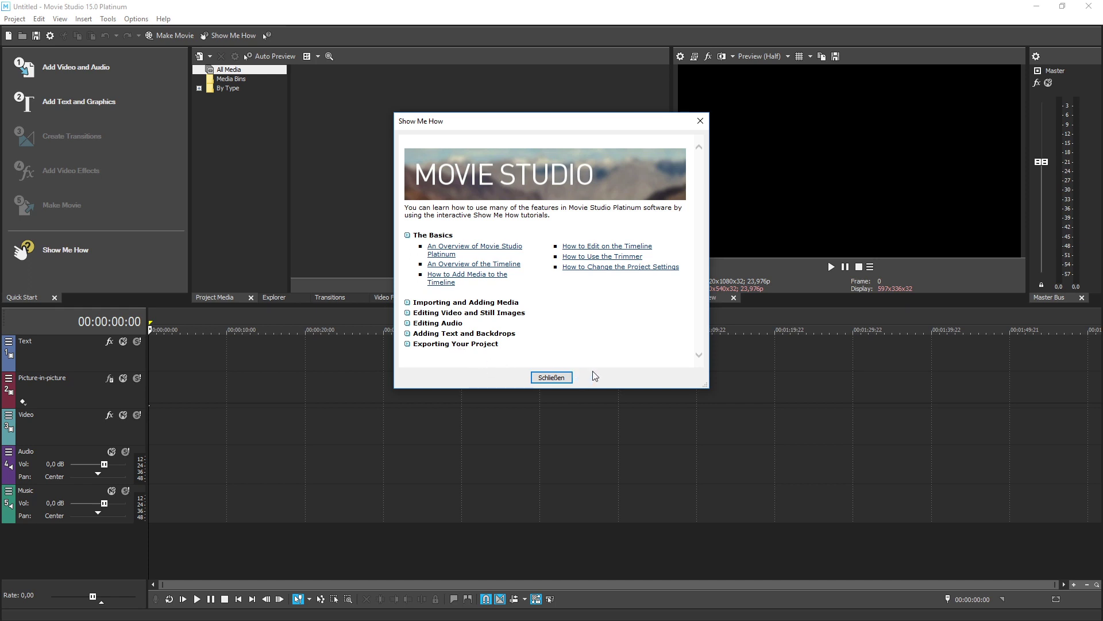
{"action": "left_click", "coordinate": [564, 380]}
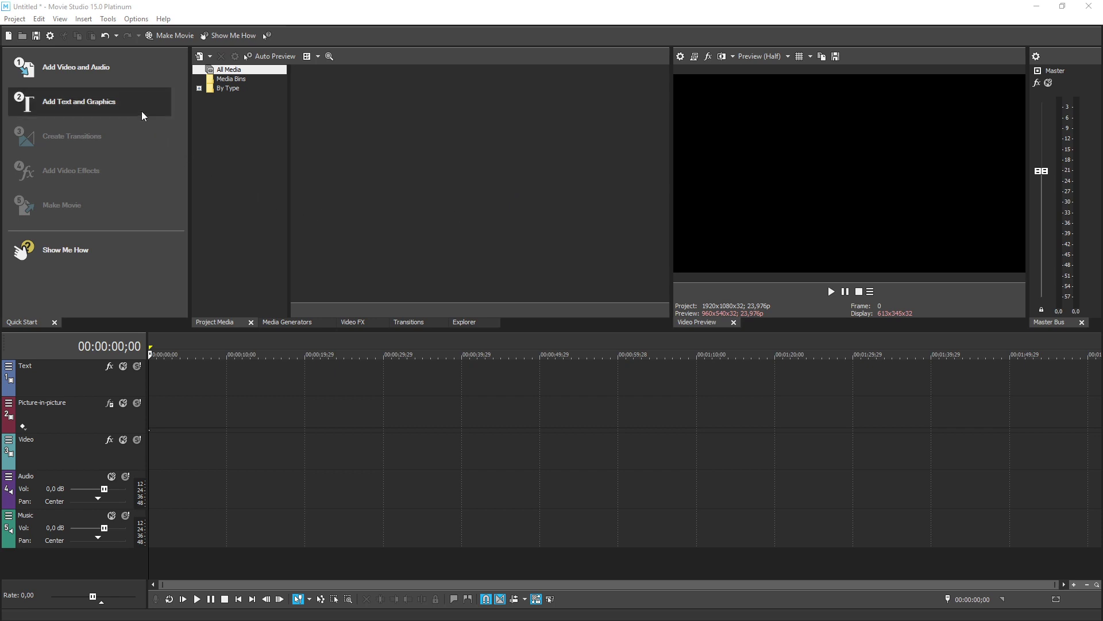
Import all three cow videos from the Videos folder into the media list.
{"action": "left_click", "coordinate": [132, 81]}
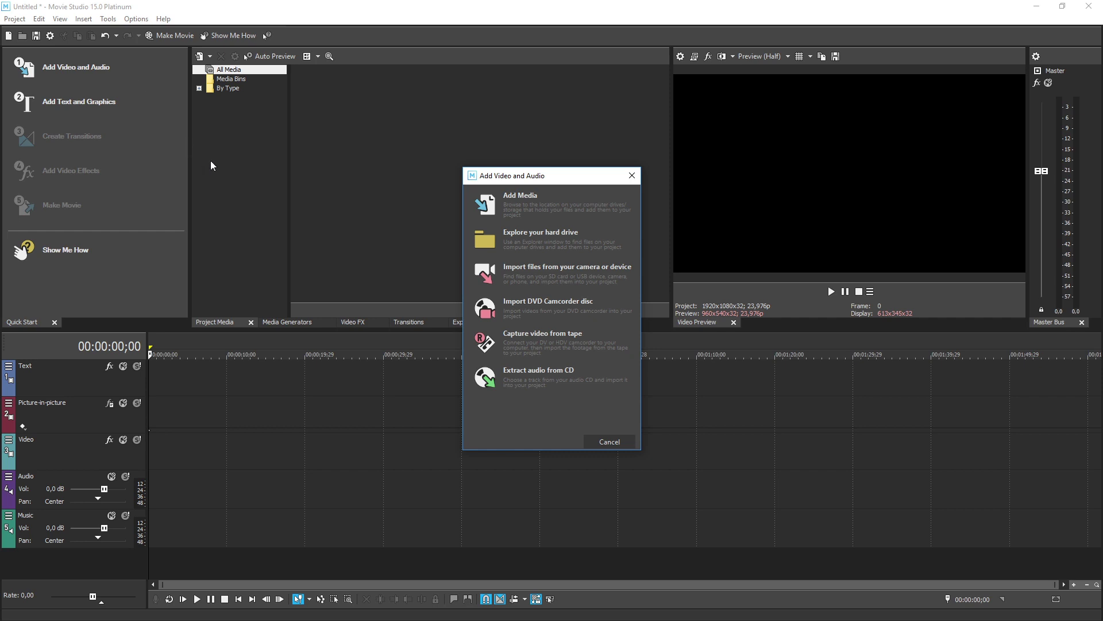
{"action": "left_click", "coordinate": [530, 211]}
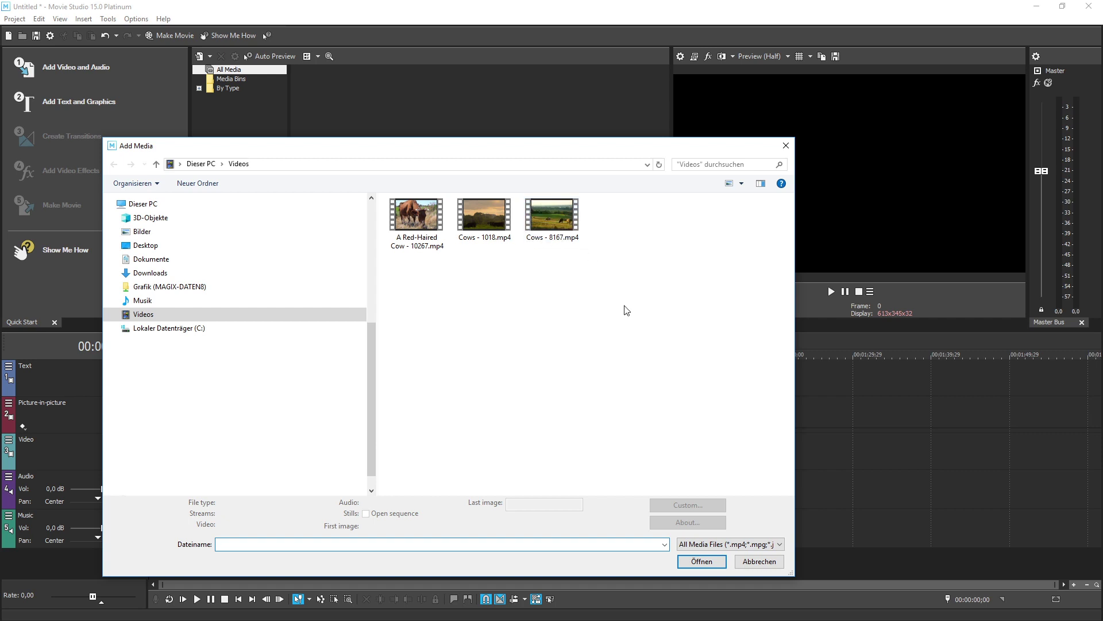
{"action": "left_click_drag", "start_coordinate": [625, 305], "coordinate": [424, 222]}
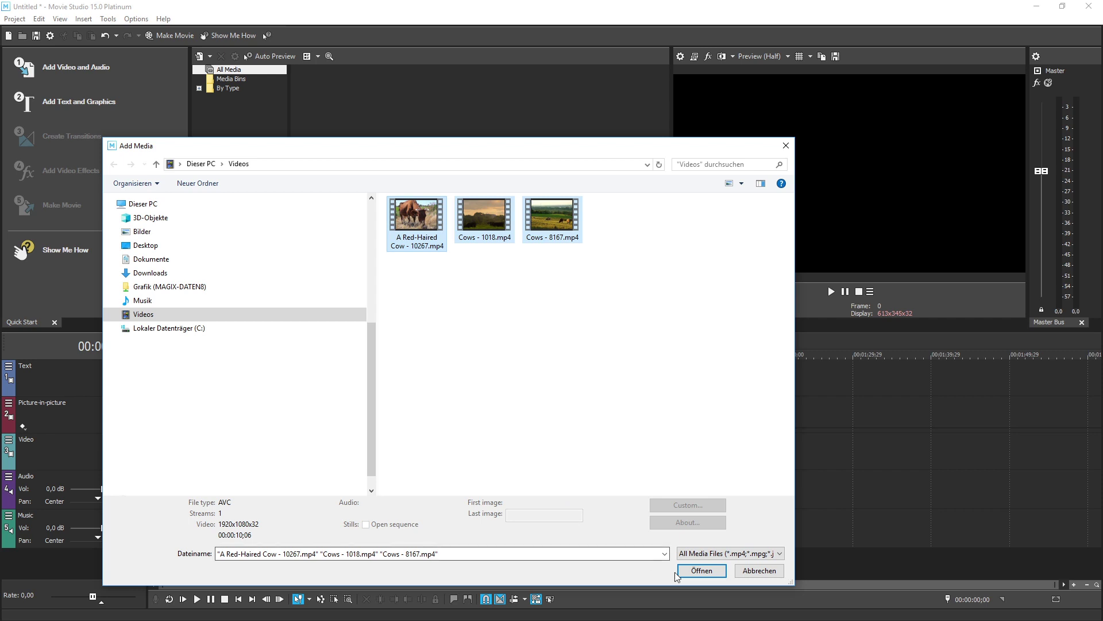
{"action": "left_click", "coordinate": [702, 571]}
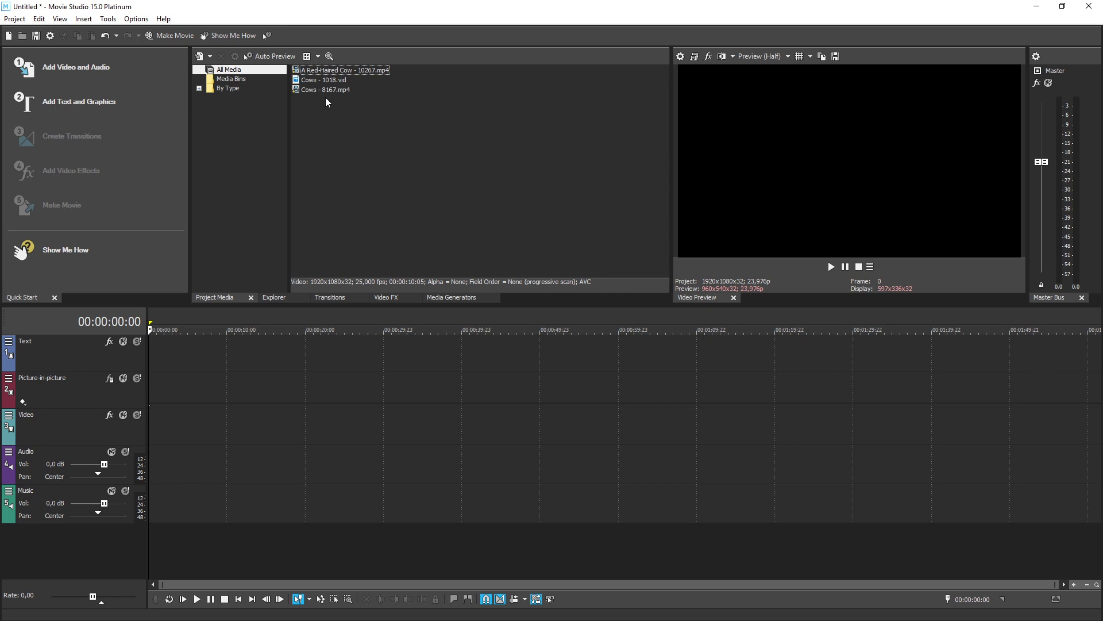
Place Cows - 8167 at the timeline start with Cows - 1018 right after it.
{"action": "left_click_drag", "start_coordinate": [326, 90], "coordinate": [157, 431]}
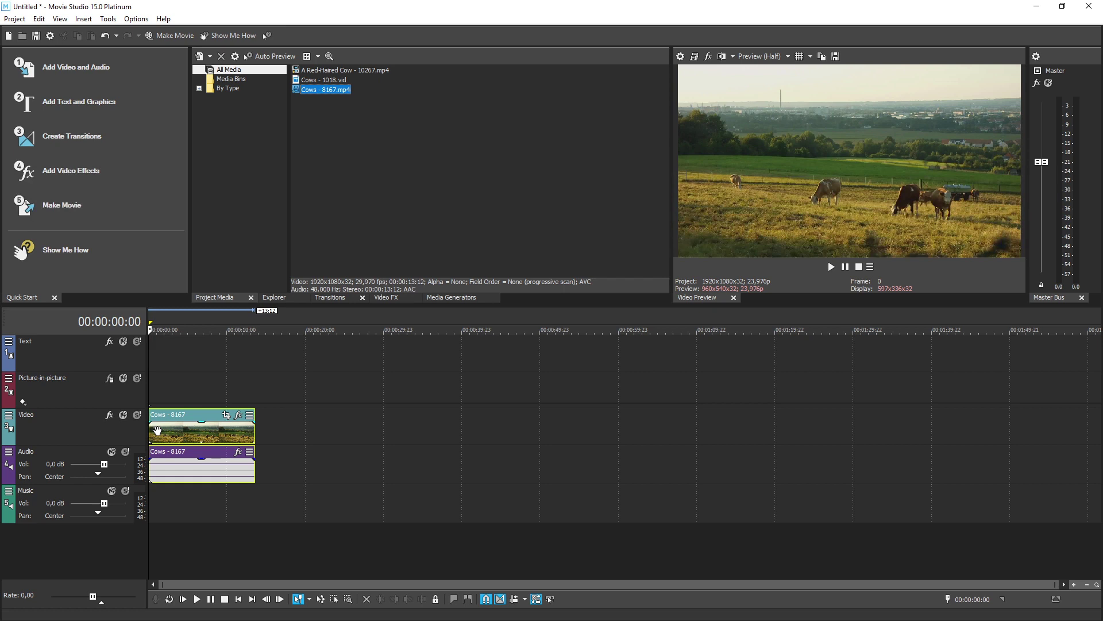
{"action": "left_click", "coordinate": [52, 450]}
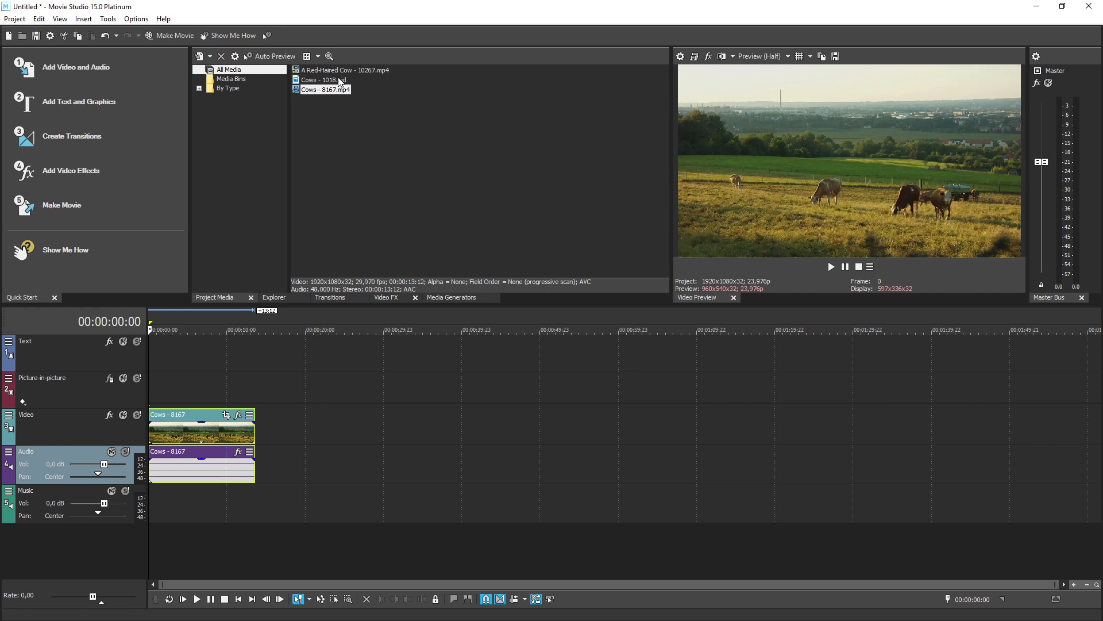
{"action": "left_click_drag", "start_coordinate": [339, 81], "coordinate": [262, 435]}
{"action": "left_click", "coordinate": [242, 329]}
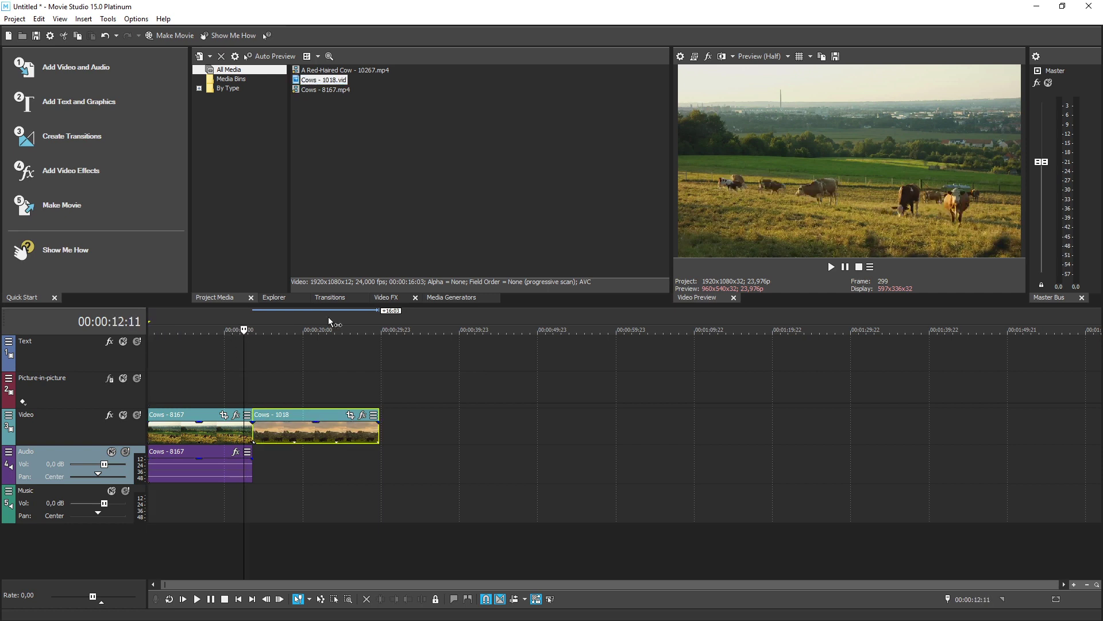
Play the two joined cow clips in the preview and pause.
{"action": "left_click", "coordinate": [831, 267]}
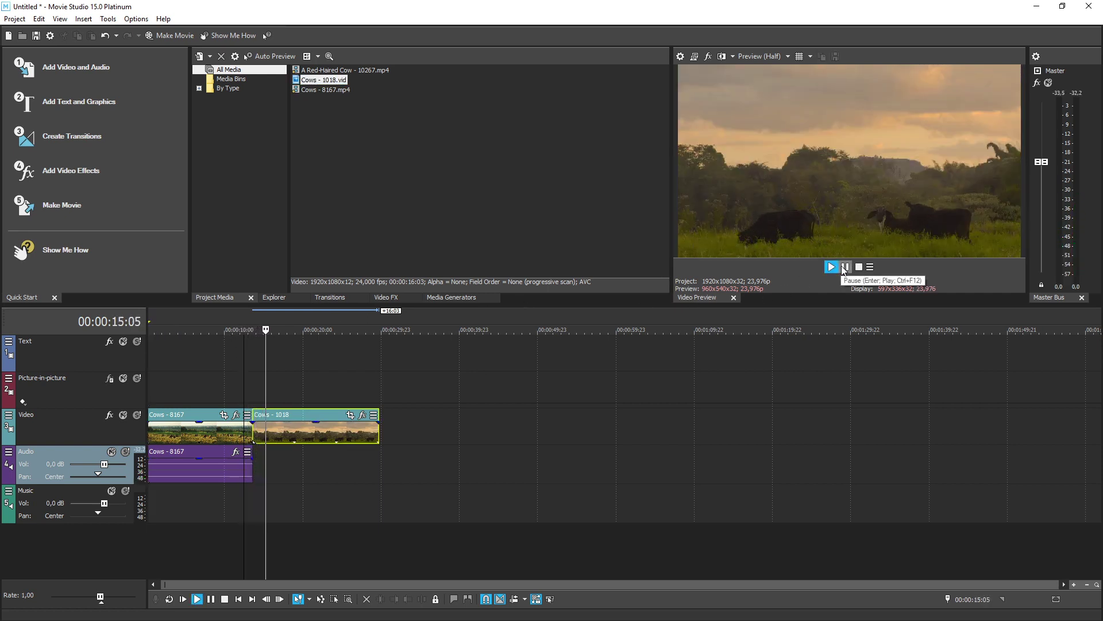
{"action": "left_click", "coordinate": [844, 266]}
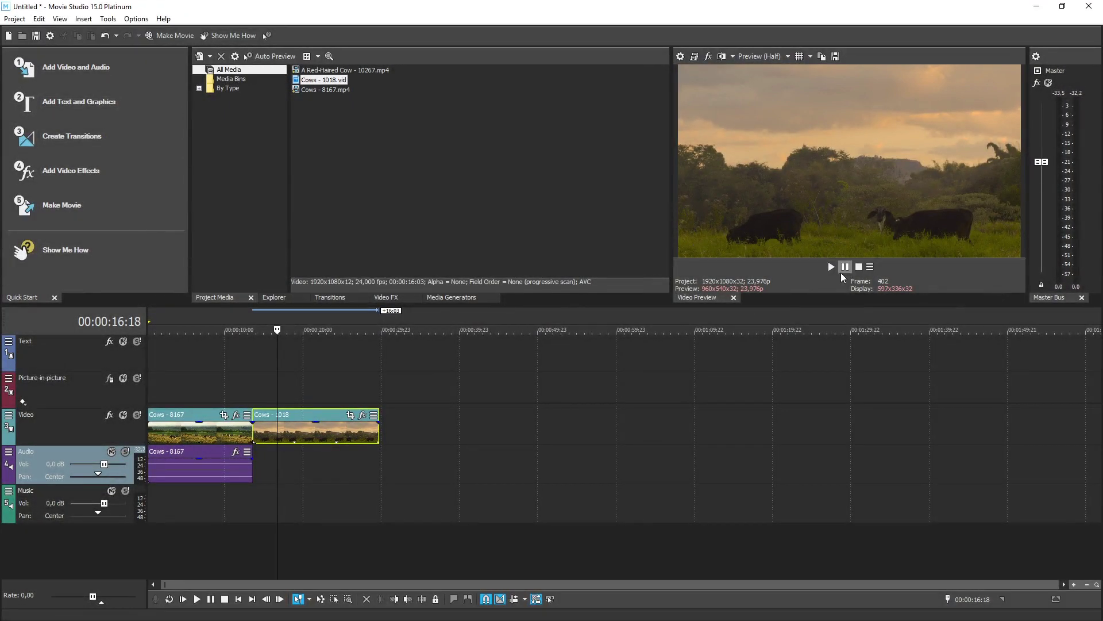
{"action": "left_click", "coordinate": [135, 108]}
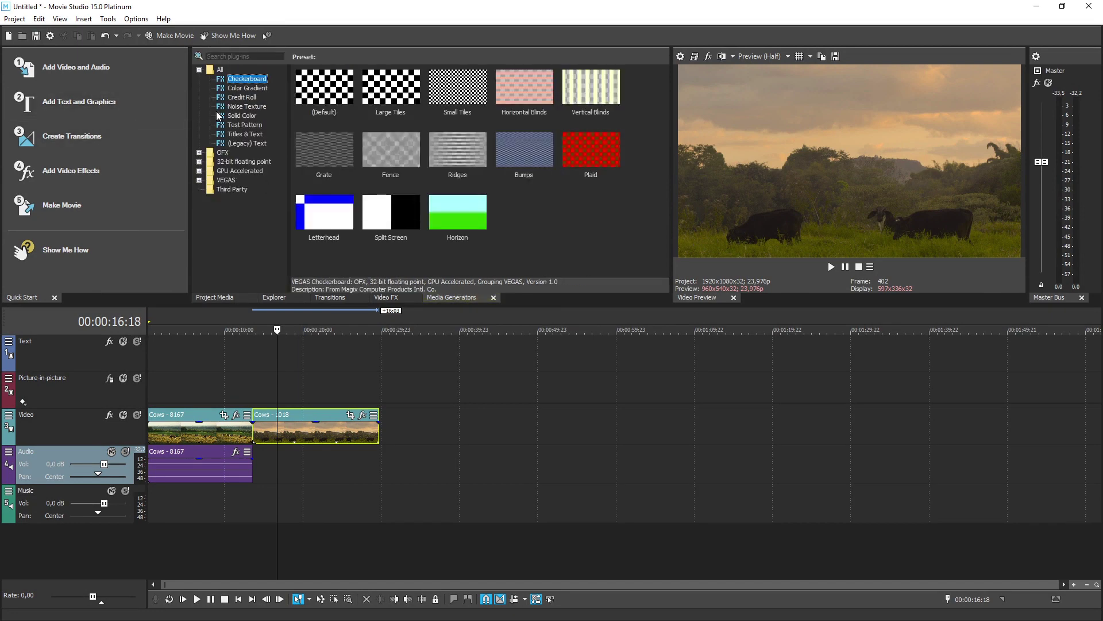
Choose the Dropping Words preset from Titles & Text and add it to the Text track.
{"action": "left_click", "coordinate": [260, 89]}
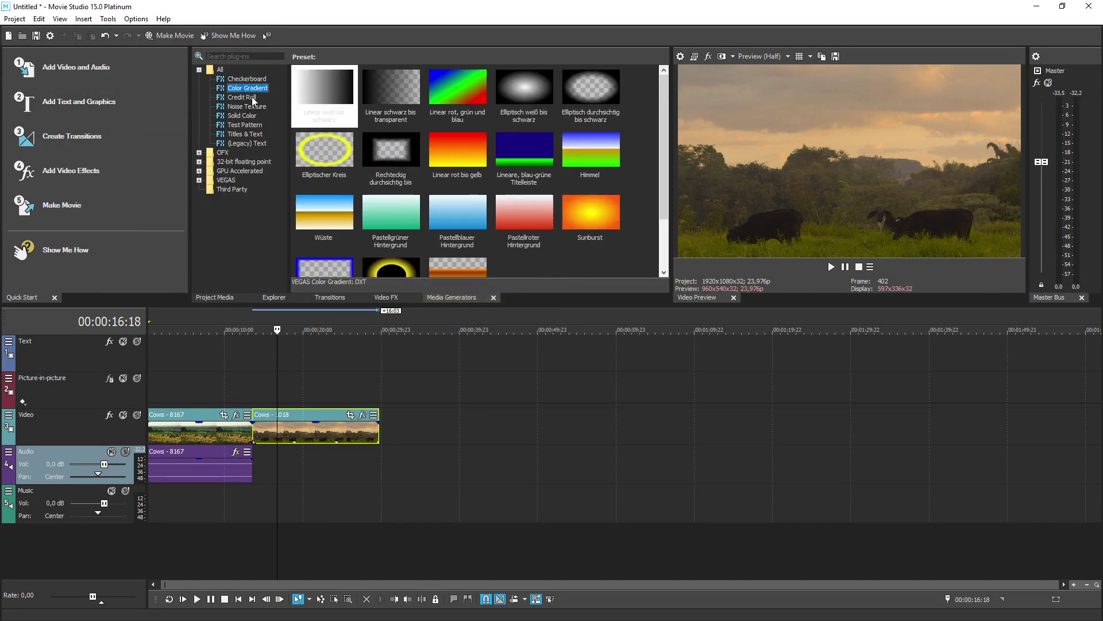
{"action": "left_click", "coordinate": [256, 97]}
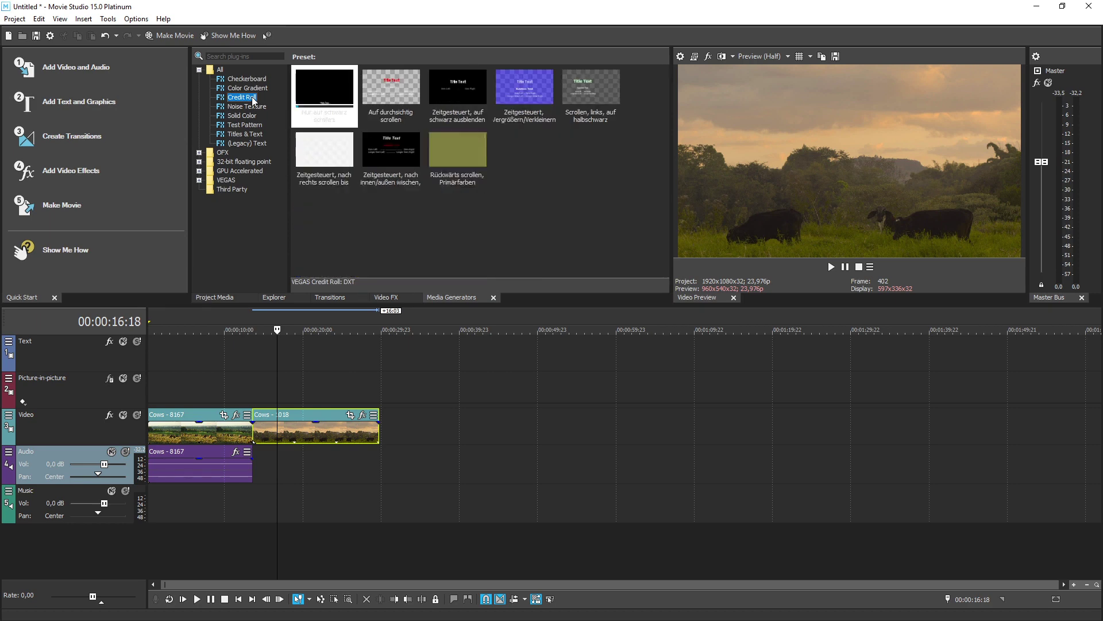
{"action": "left_click", "coordinate": [252, 134]}
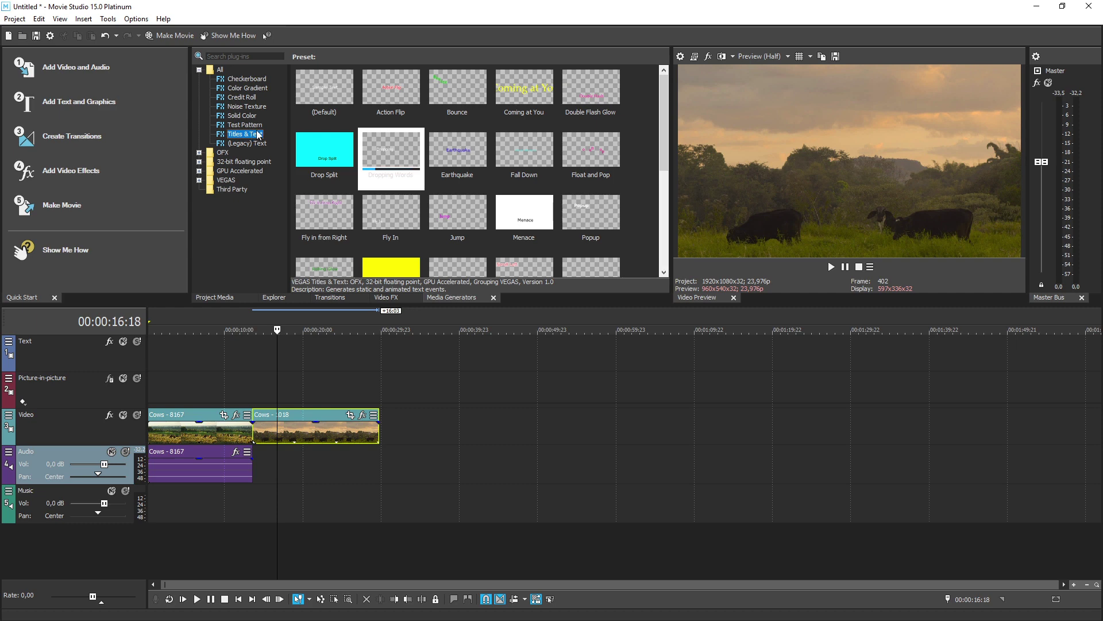
{"action": "left_click", "coordinate": [332, 97]}
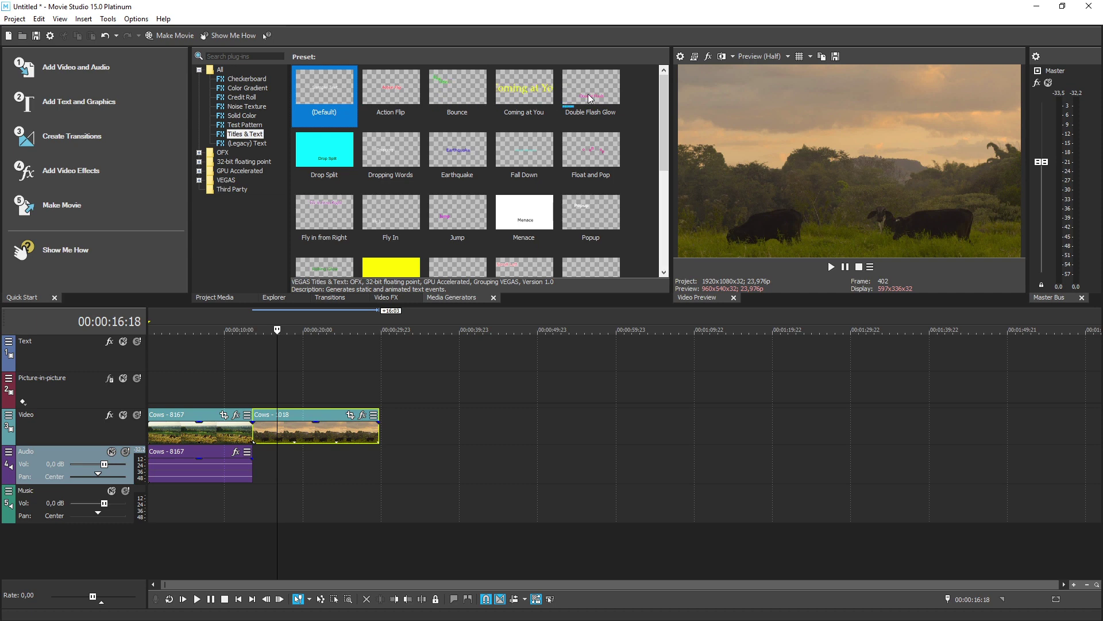
{"action": "left_click", "coordinate": [393, 155]}
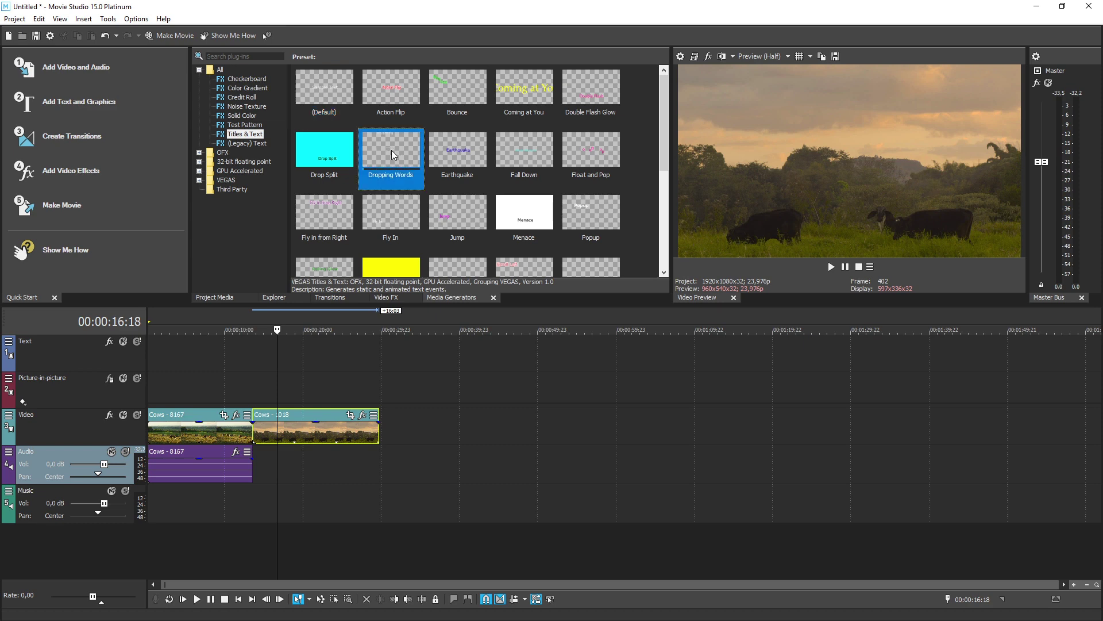
{"action": "left_click_drag", "start_coordinate": [315, 280], "coordinate": [149, 355]}
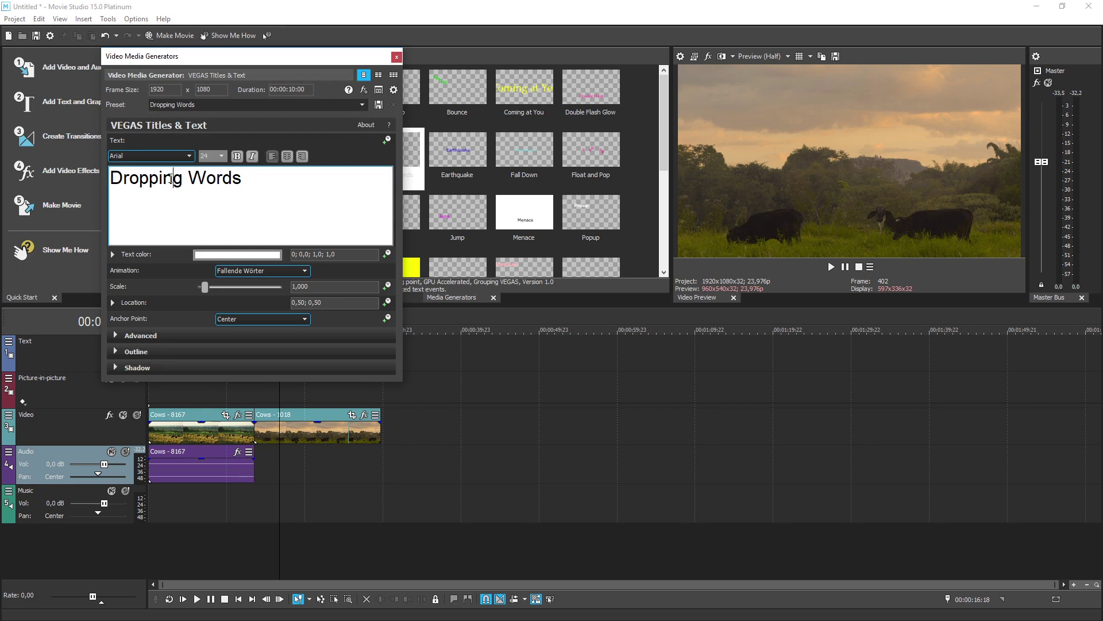
Make the title read 'Farm Award 2018' in Autumn Regular at scale 1,380.
{"action": "triple_click", "coordinate": [171, 179]}
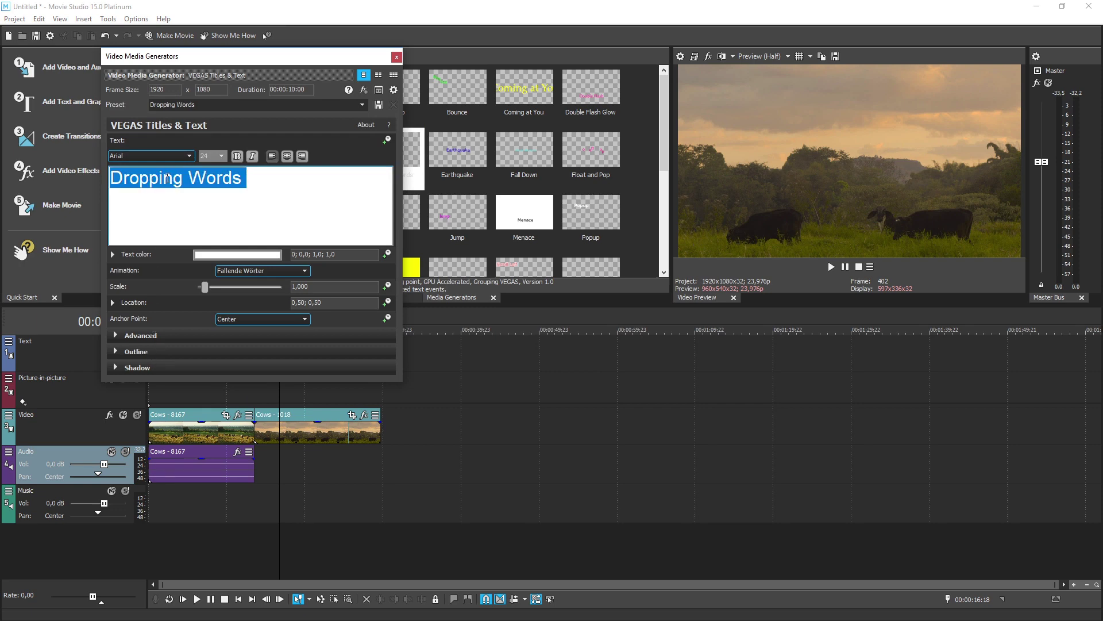
{"action": "type", "text": "Farm Award 2018"}
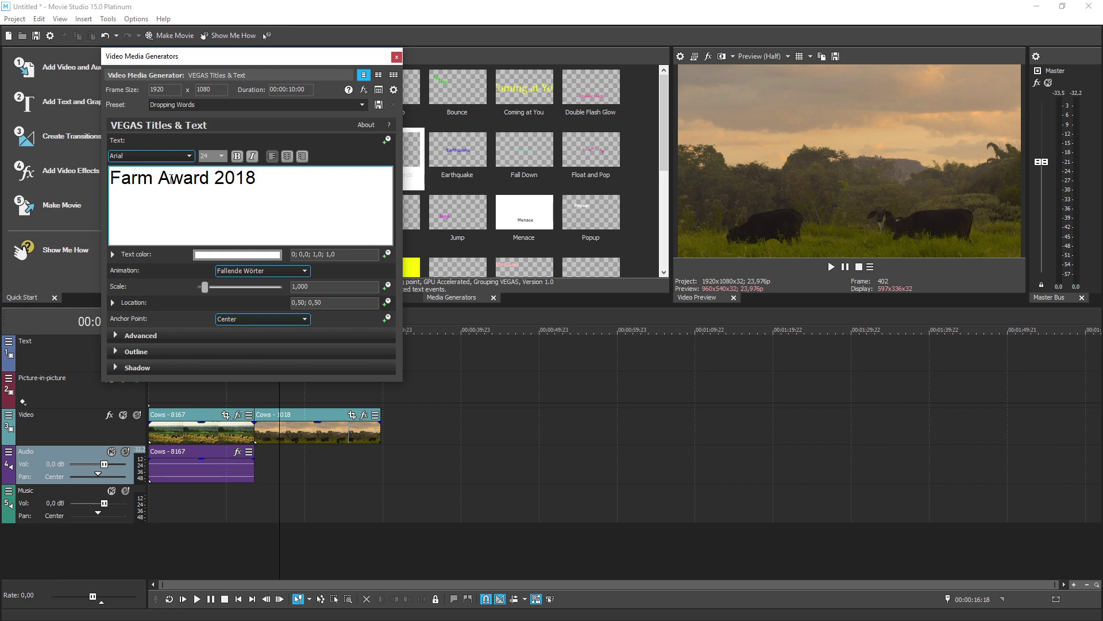
{"action": "triple_click", "coordinate": [171, 179]}
{"action": "left_click", "coordinate": [187, 156]}
{"action": "left_click", "coordinate": [142, 300]}
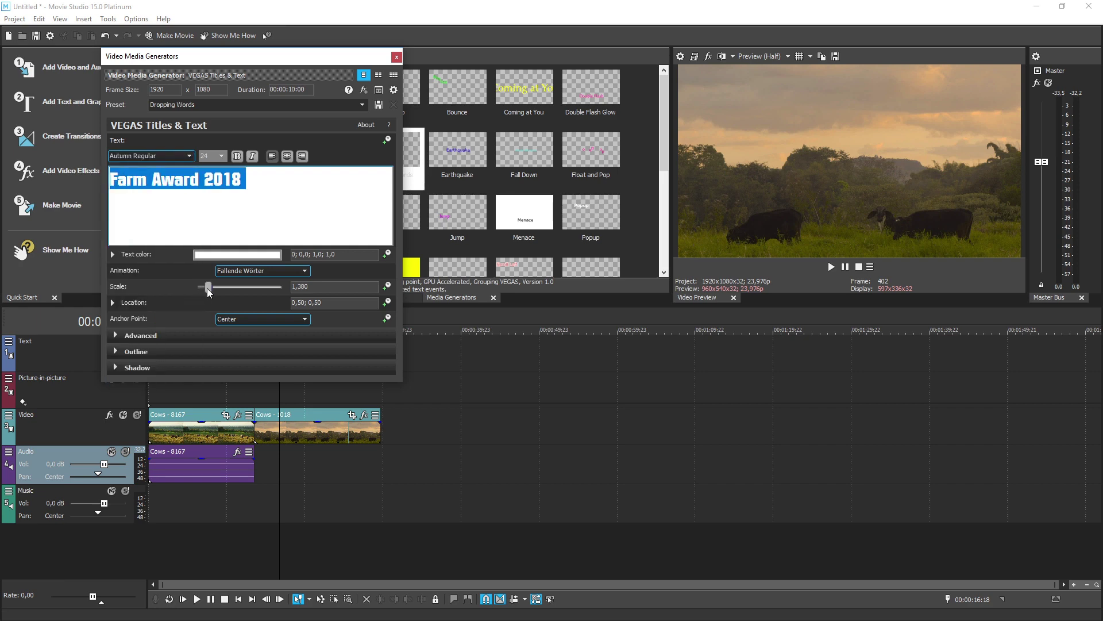
{"action": "left_click", "coordinate": [396, 56]}
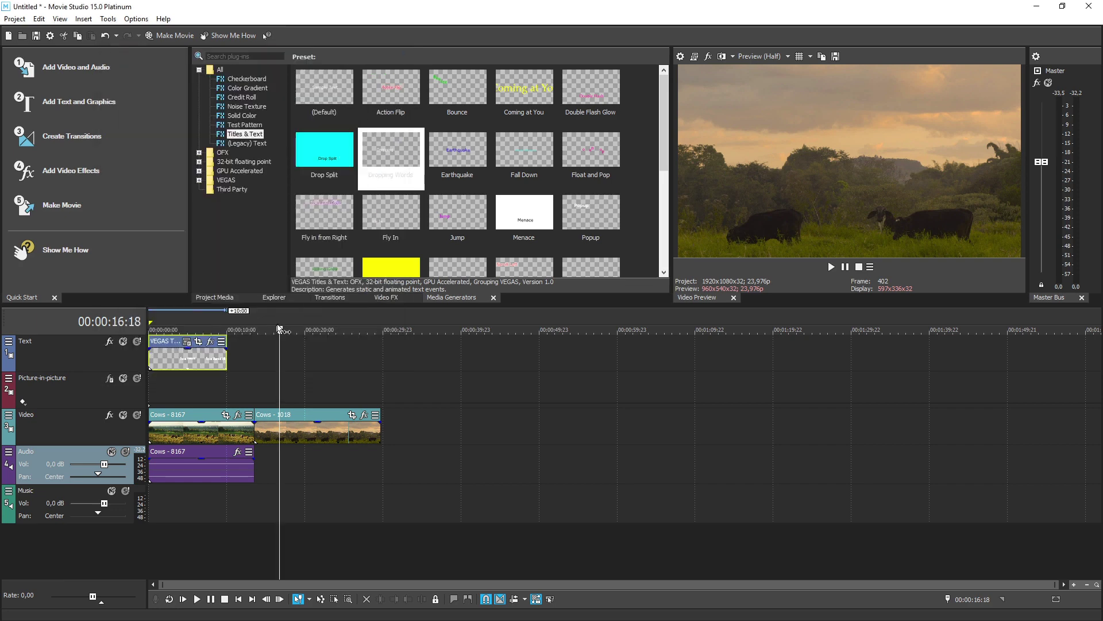
Play the title over the cows from 00:00:00:00, then list the 3D Blinds transition presets.
{"action": "left_click_drag", "start_coordinate": [280, 329], "coordinate": [148, 336]}
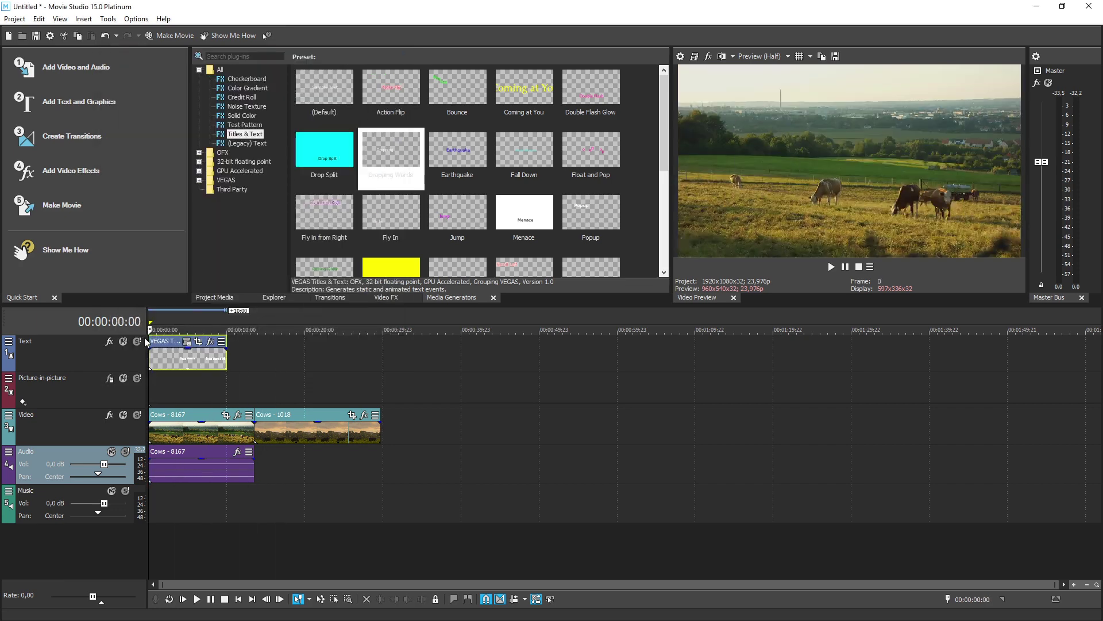
{"action": "left_click", "coordinate": [828, 266]}
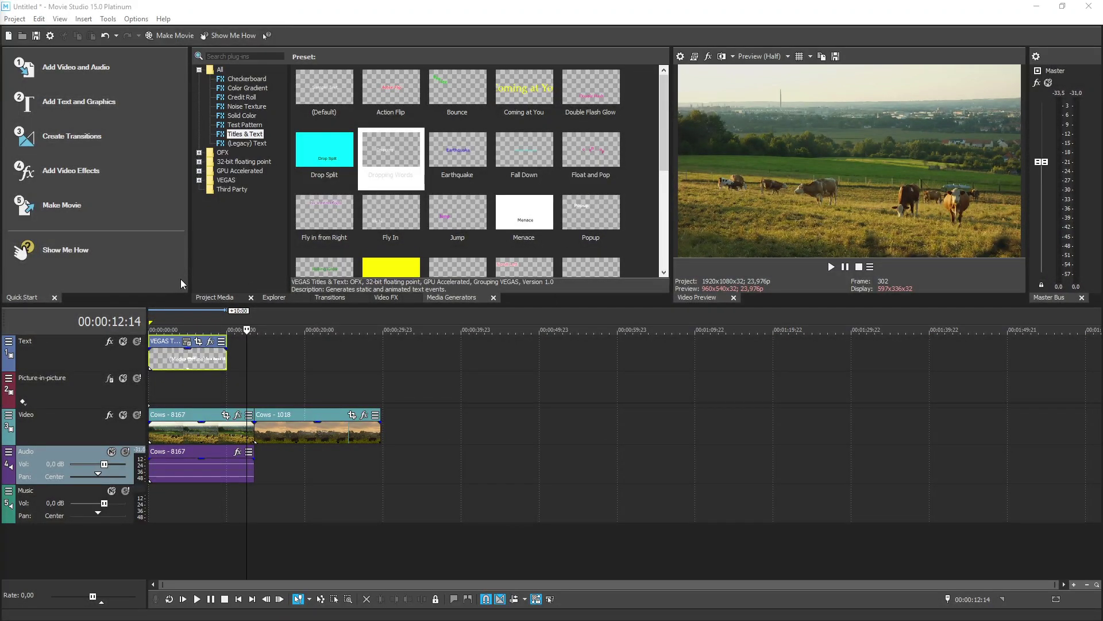
{"action": "left_click", "coordinate": [109, 144]}
{"action": "left_click", "coordinate": [200, 70]}
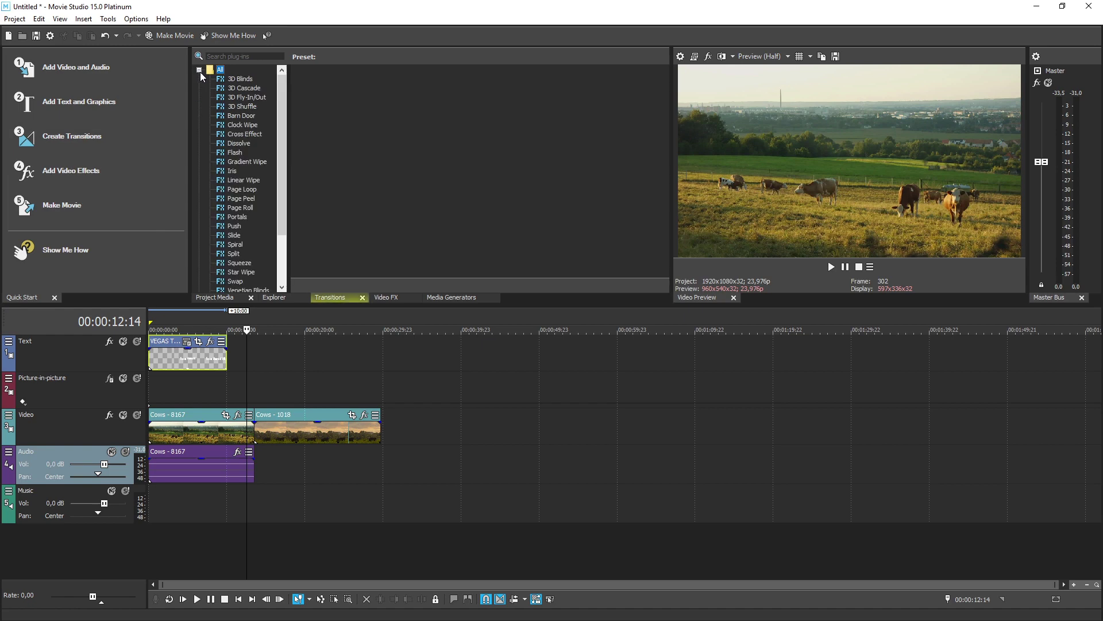
{"action": "left_click", "coordinate": [238, 80]}
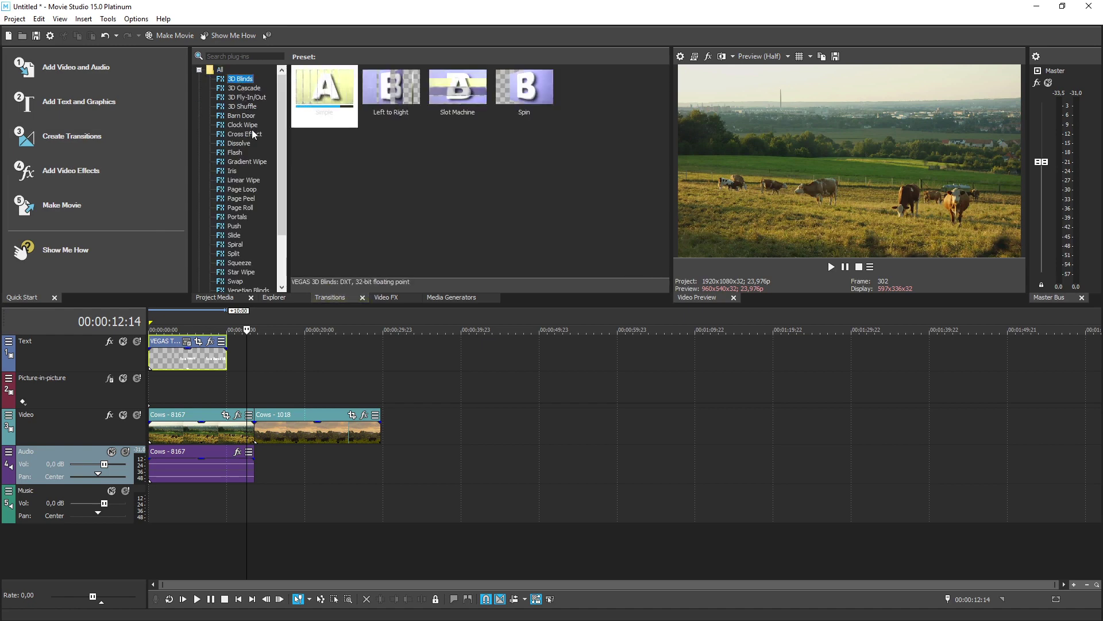
Overlap Cows - 1018 onto Cows - 8167 to form a crossfade, then play it from the title.
{"action": "left_click", "coordinate": [299, 416]}
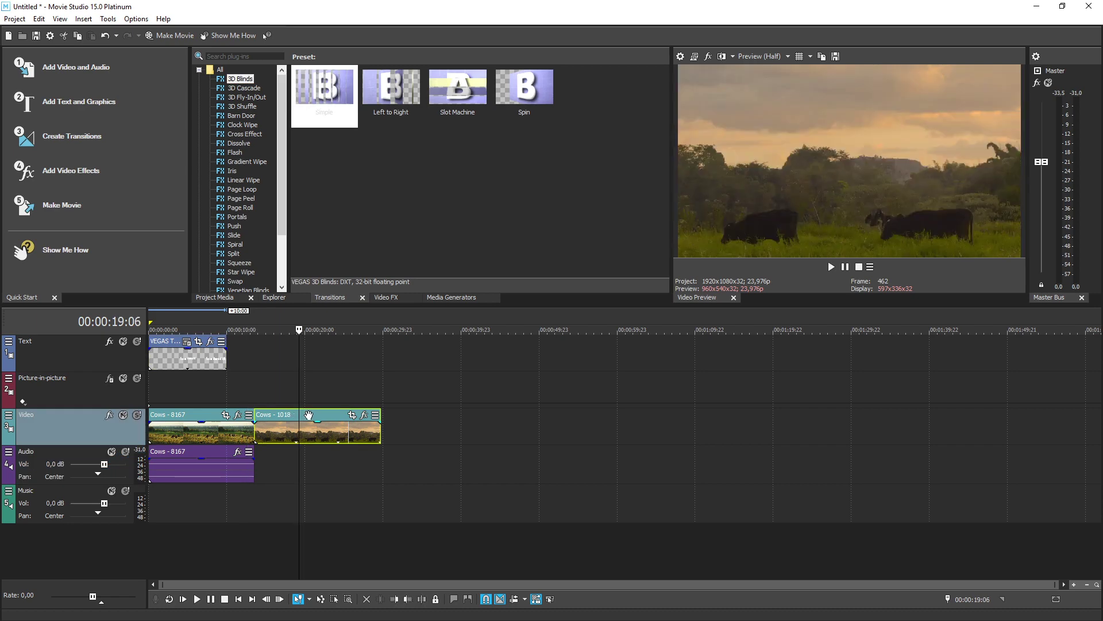
{"action": "left_click_drag", "start_coordinate": [309, 415], "coordinate": [294, 417]}
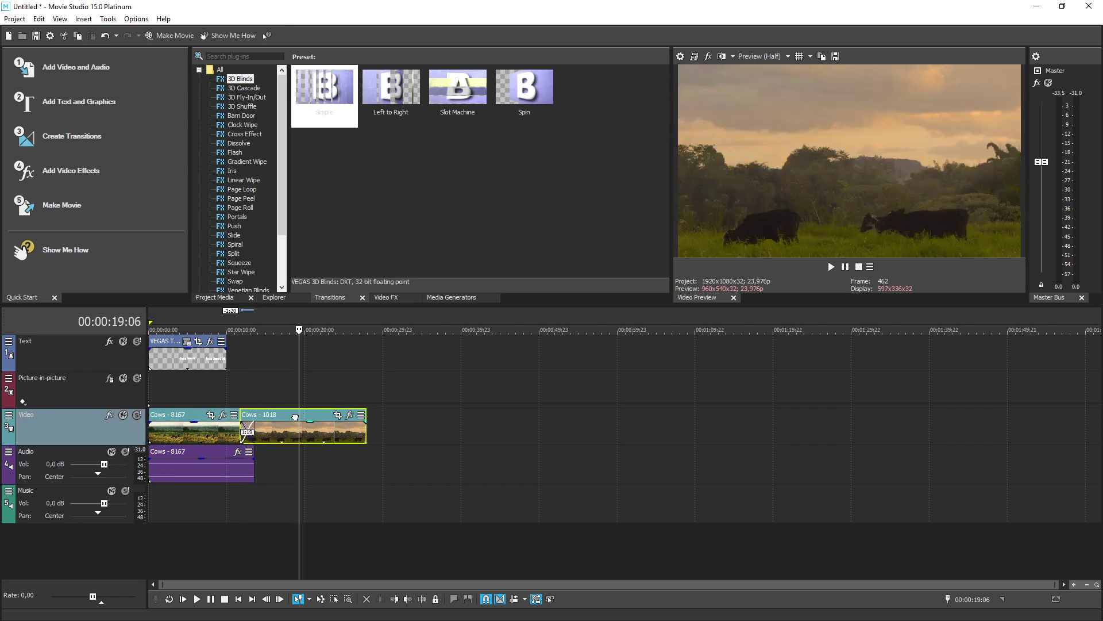
{"action": "left_click", "coordinate": [277, 330]}
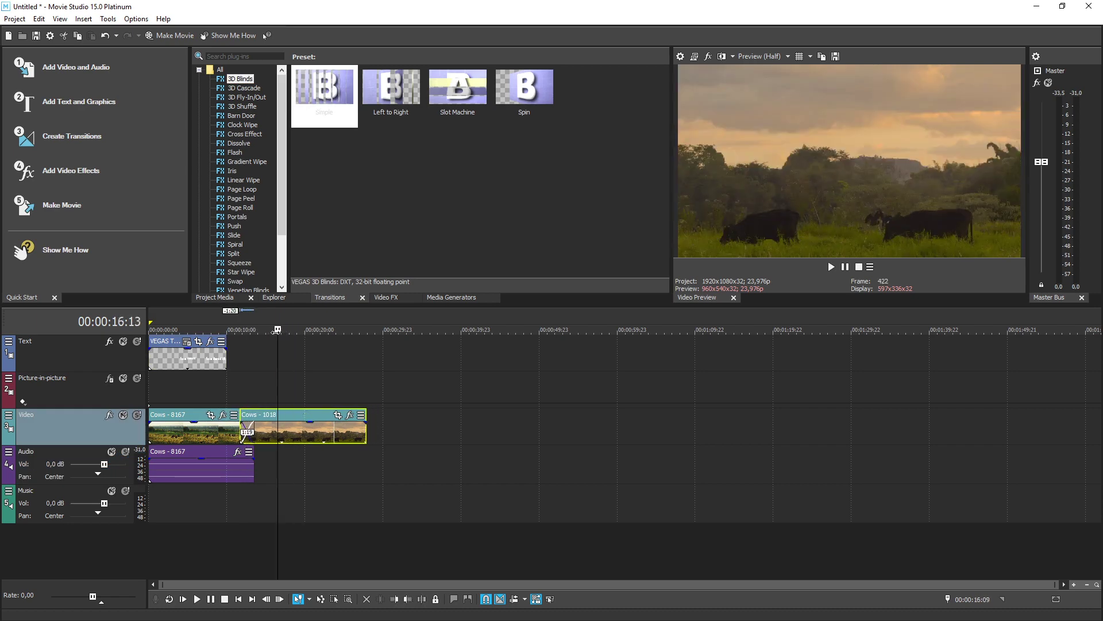
{"action": "left_click_drag", "start_coordinate": [277, 330], "coordinate": [215, 330]}
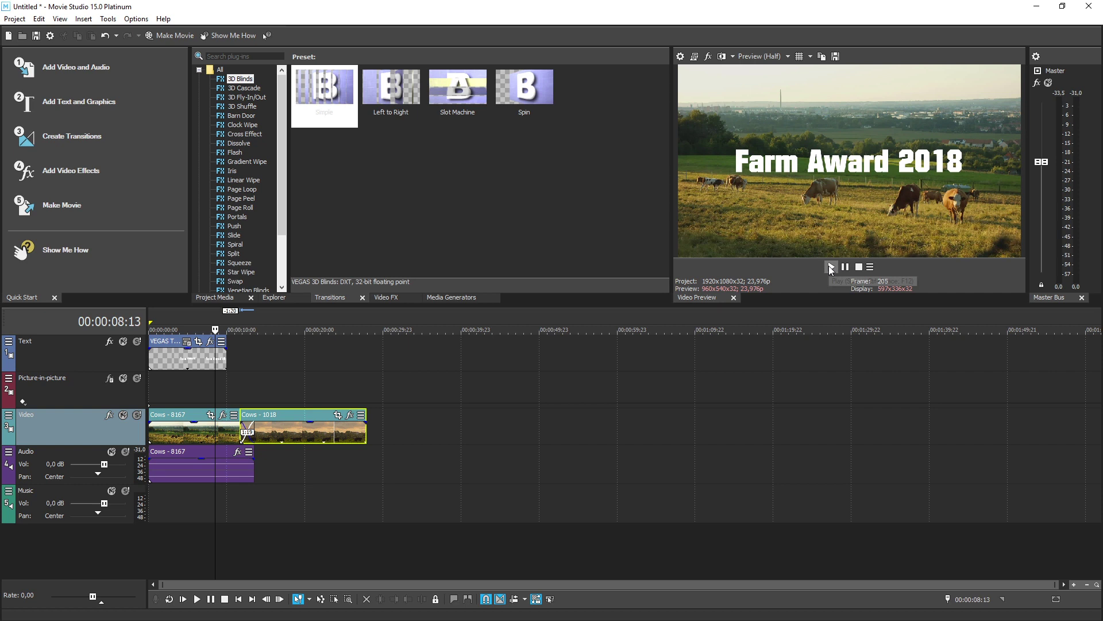
{"action": "left_click", "coordinate": [828, 265]}
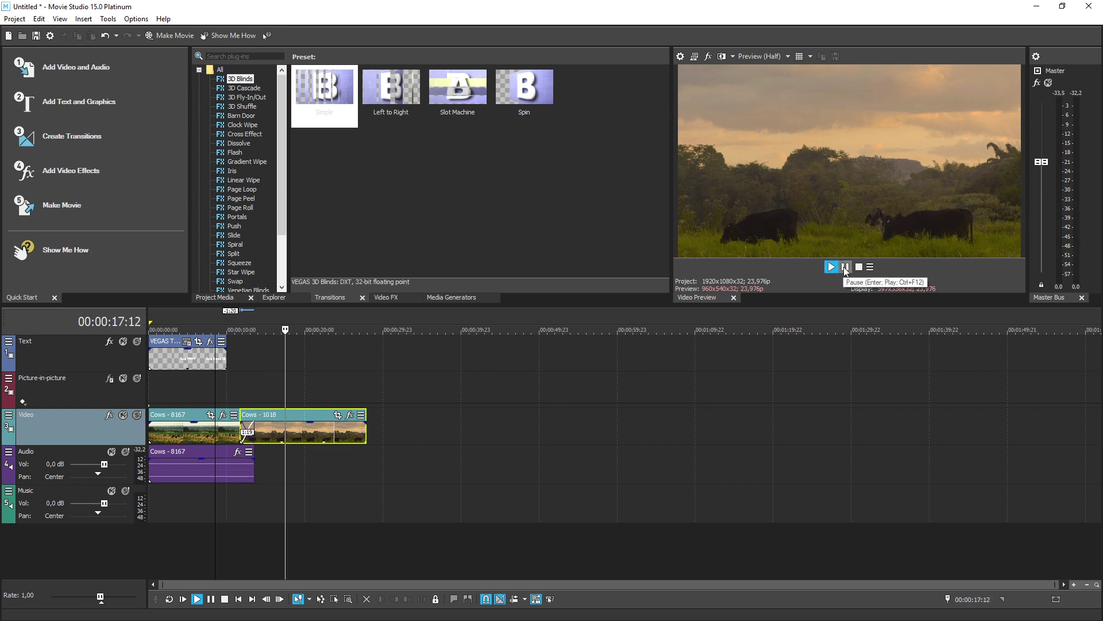
{"action": "left_click", "coordinate": [845, 267]}
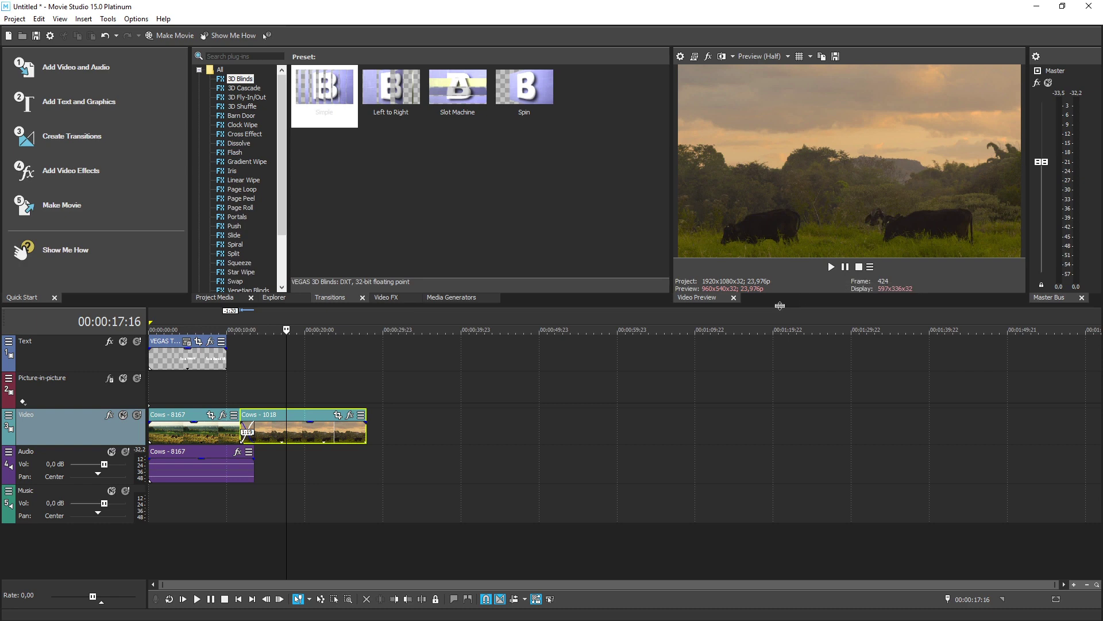
{"action": "left_click_drag", "start_coordinate": [777, 309], "coordinate": [770, 360]}
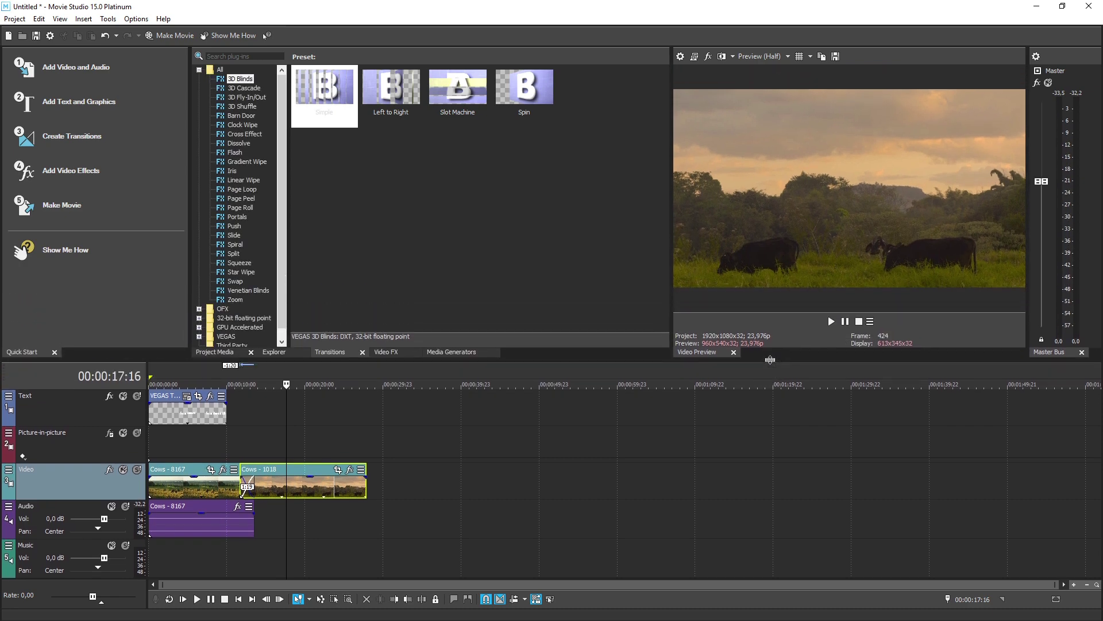
Apply the Simple 3D Blinds preset to the crossfade and play the transition.
{"action": "left_click_drag", "start_coordinate": [650, 319], "coordinate": [560, 319]}
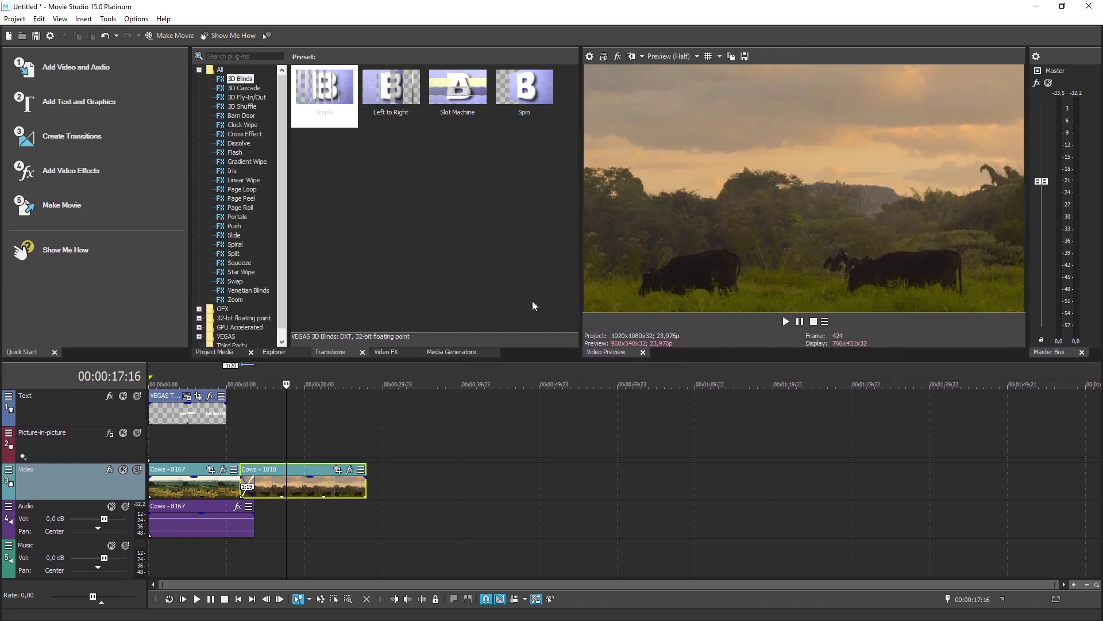
{"action": "left_click_drag", "start_coordinate": [324, 91], "coordinate": [310, 237]}
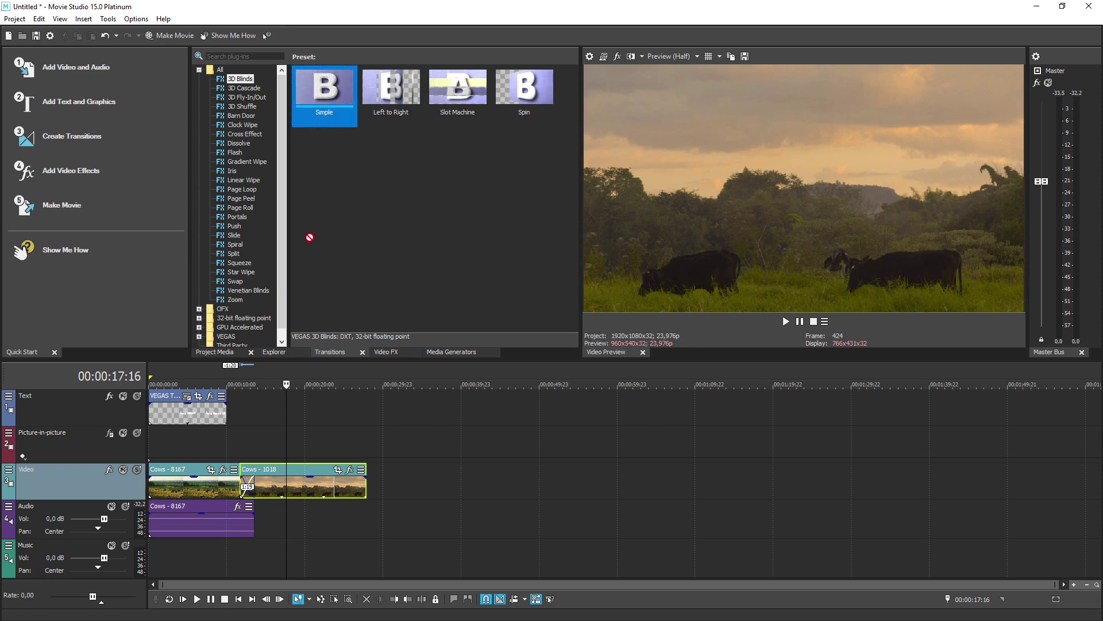
{"action": "left_click_drag", "start_coordinate": [287, 382], "coordinate": [248, 481]}
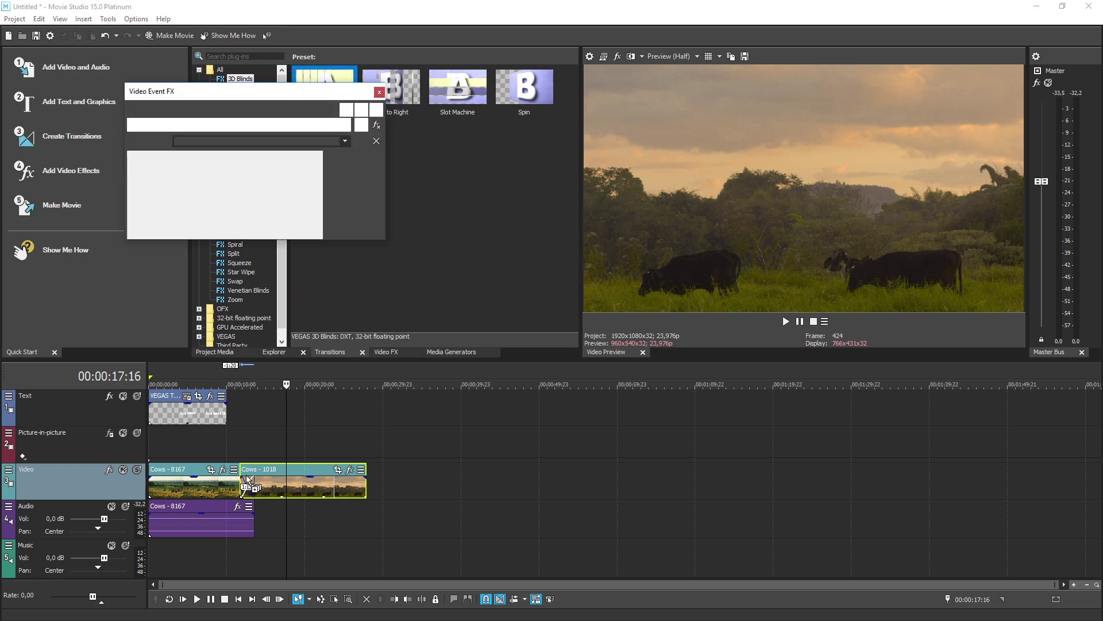
{"action": "left_click_drag", "start_coordinate": [286, 384], "coordinate": [229, 390]}
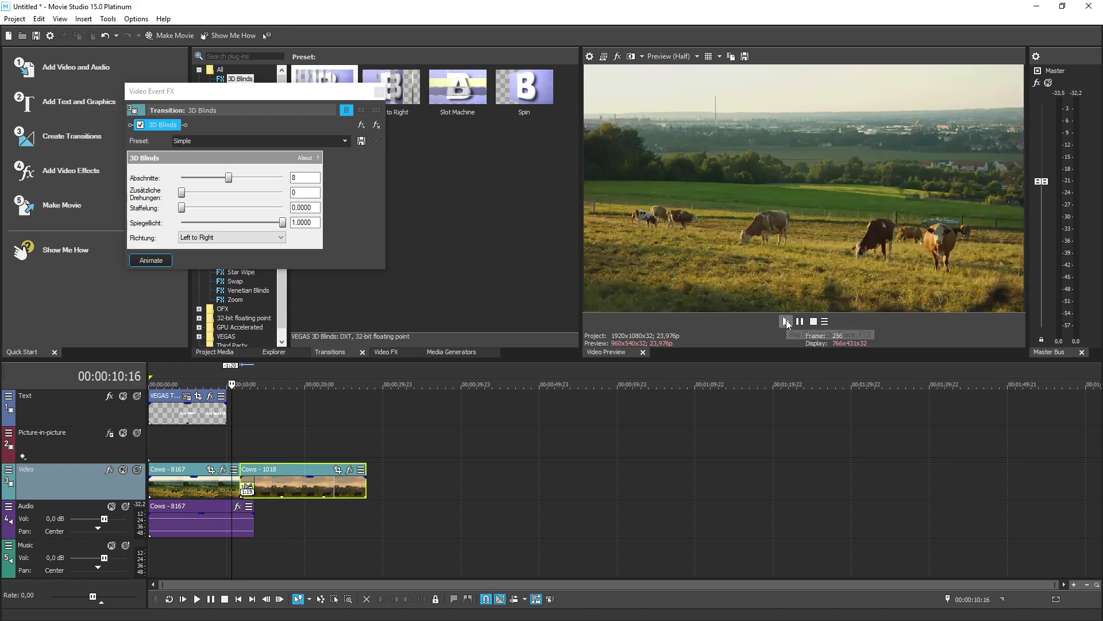
{"action": "left_click", "coordinate": [786, 321]}
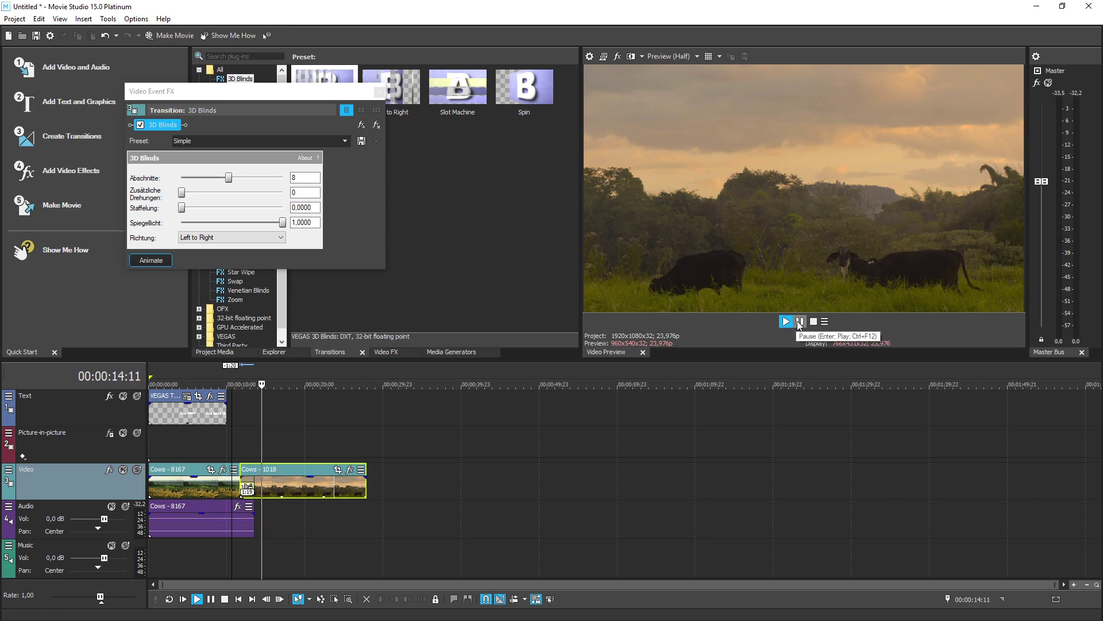
{"action": "left_click", "coordinate": [800, 322]}
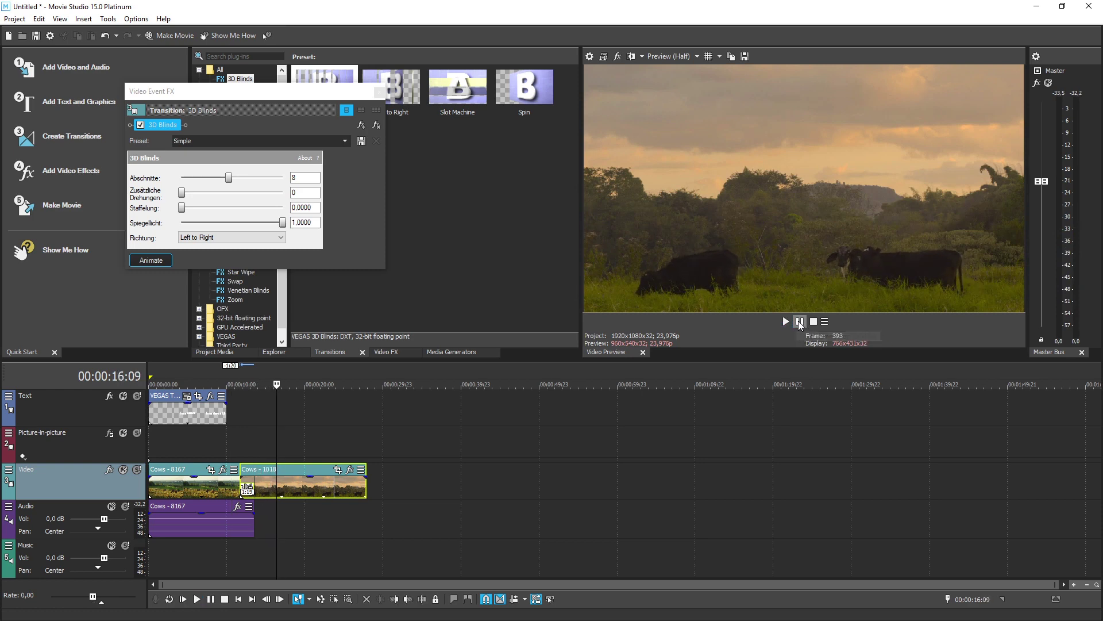
Switch the transition to the Slot Machine preset and play it back.
{"action": "left_click_drag", "start_coordinate": [467, 89], "coordinate": [249, 481]}
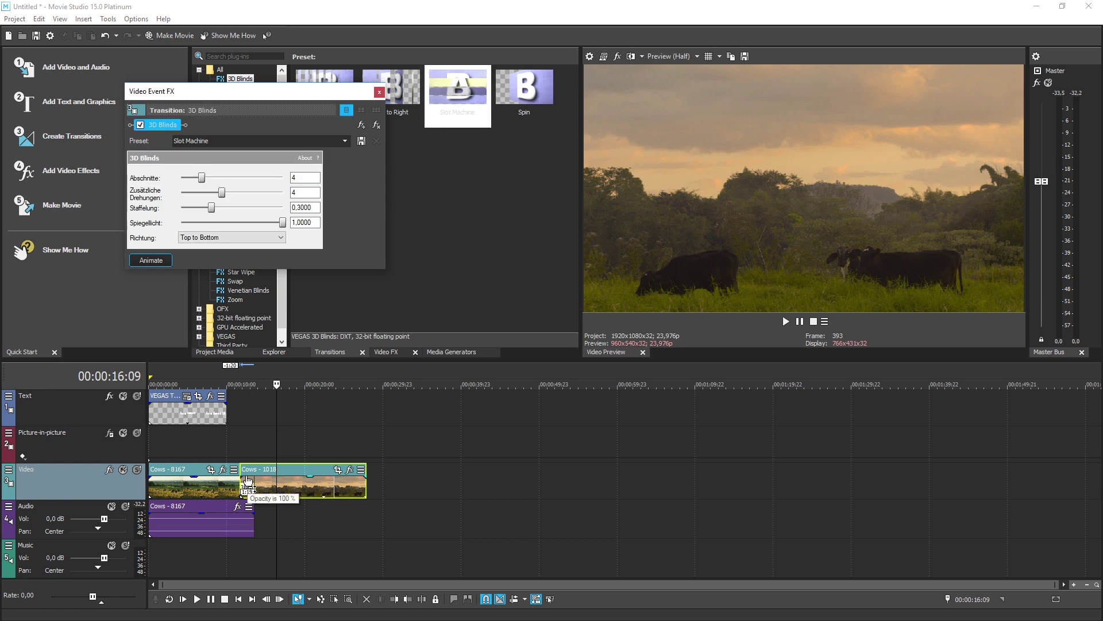
{"action": "left_click_drag", "start_coordinate": [277, 384], "coordinate": [231, 389]}
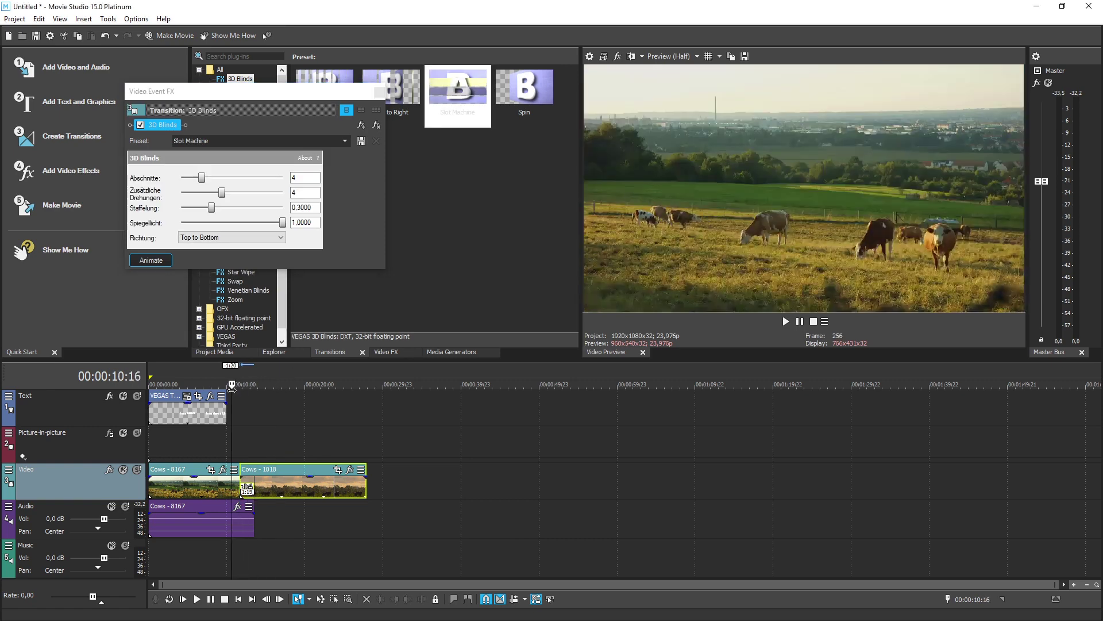
{"action": "left_click", "coordinate": [786, 321]}
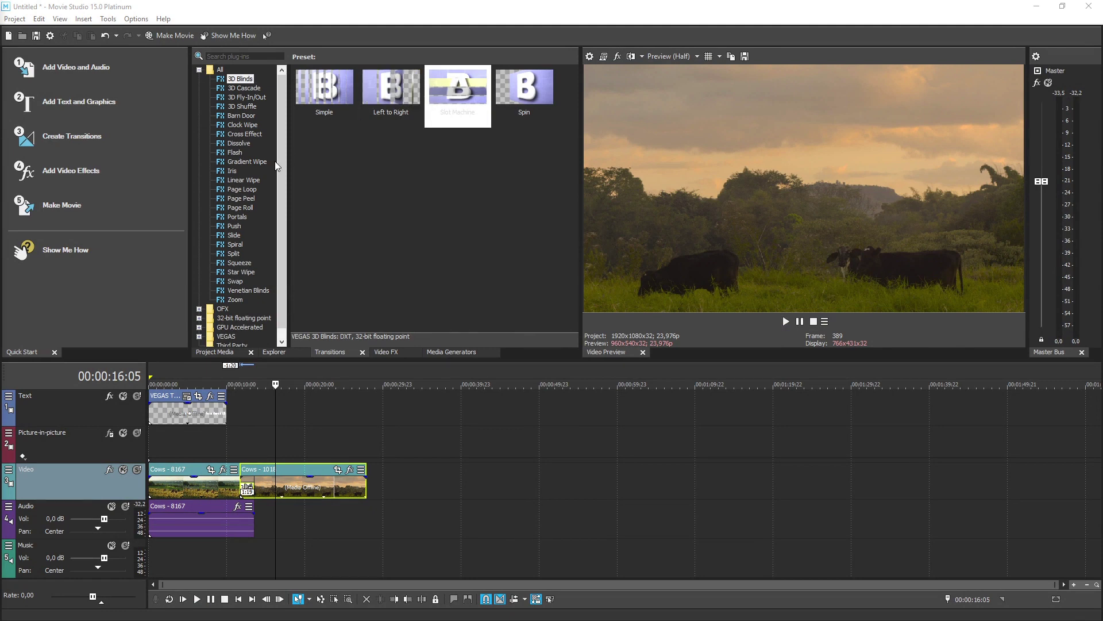
Browse the Video FX presets and show the Filmeffekte category.
{"action": "left_click", "coordinate": [95, 175]}
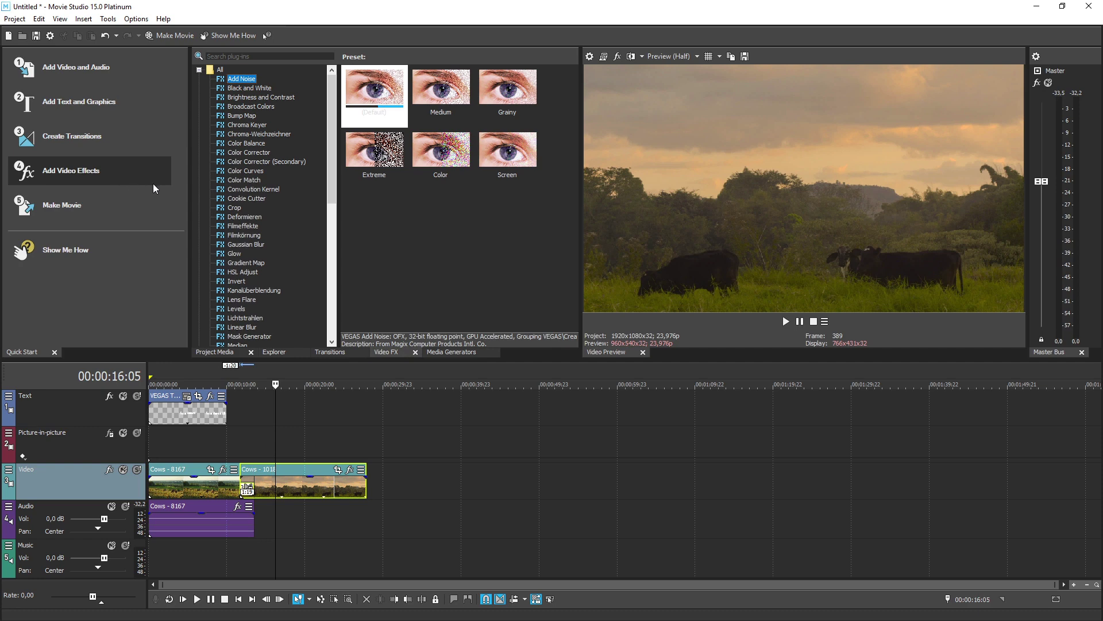
{"action": "left_click", "coordinate": [265, 89]}
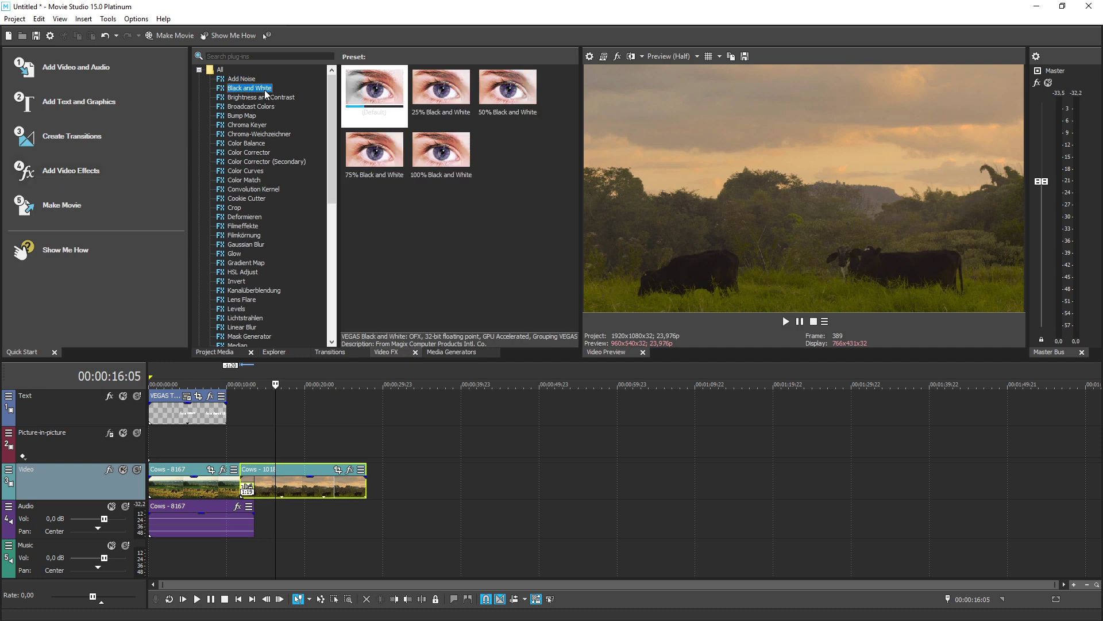
{"action": "left_click", "coordinate": [266, 98]}
{"action": "left_click", "coordinate": [263, 107]}
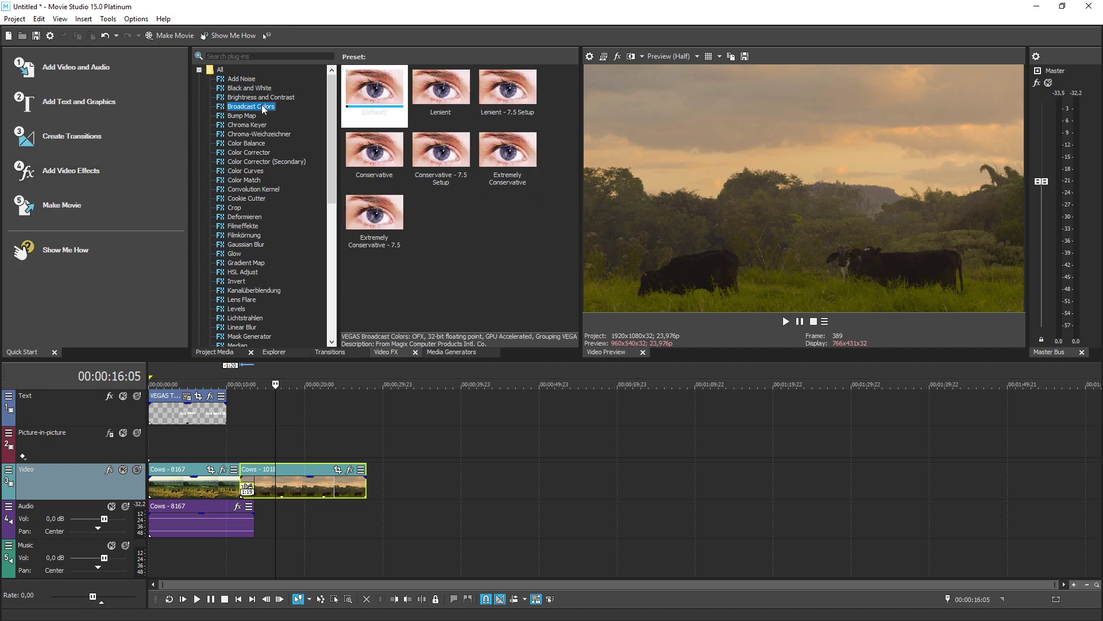
{"action": "left_click", "coordinate": [251, 116]}
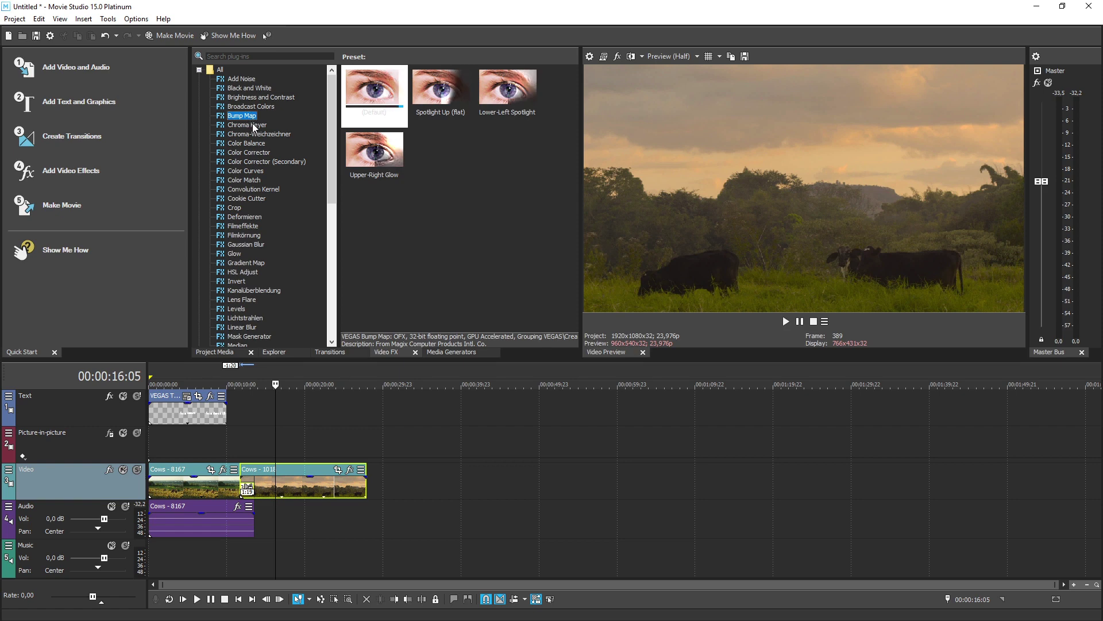
{"action": "left_click", "coordinate": [254, 125]}
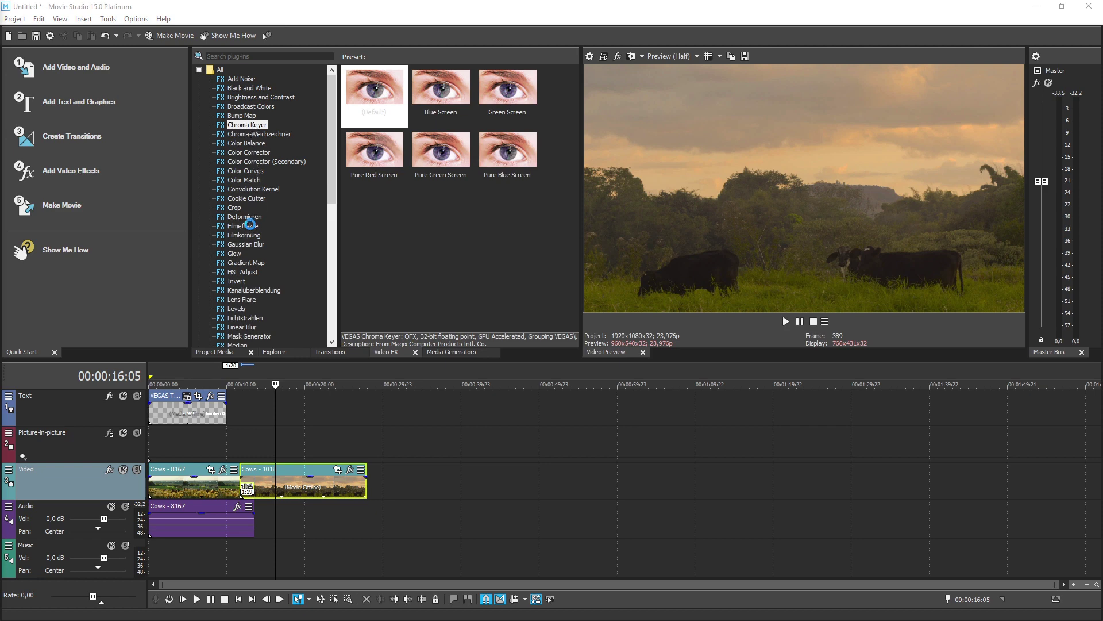
{"action": "left_click", "coordinate": [250, 225]}
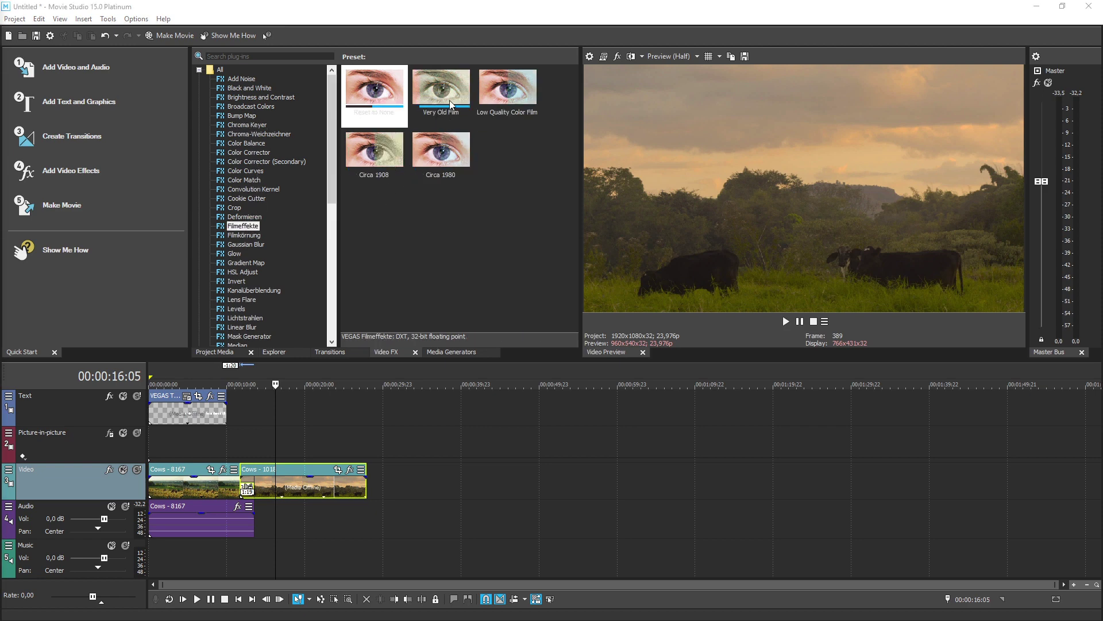
Apply the Very Old Film preset to Cows - 1018 and play it back.
{"action": "left_click_drag", "start_coordinate": [445, 95], "coordinate": [442, 115]}
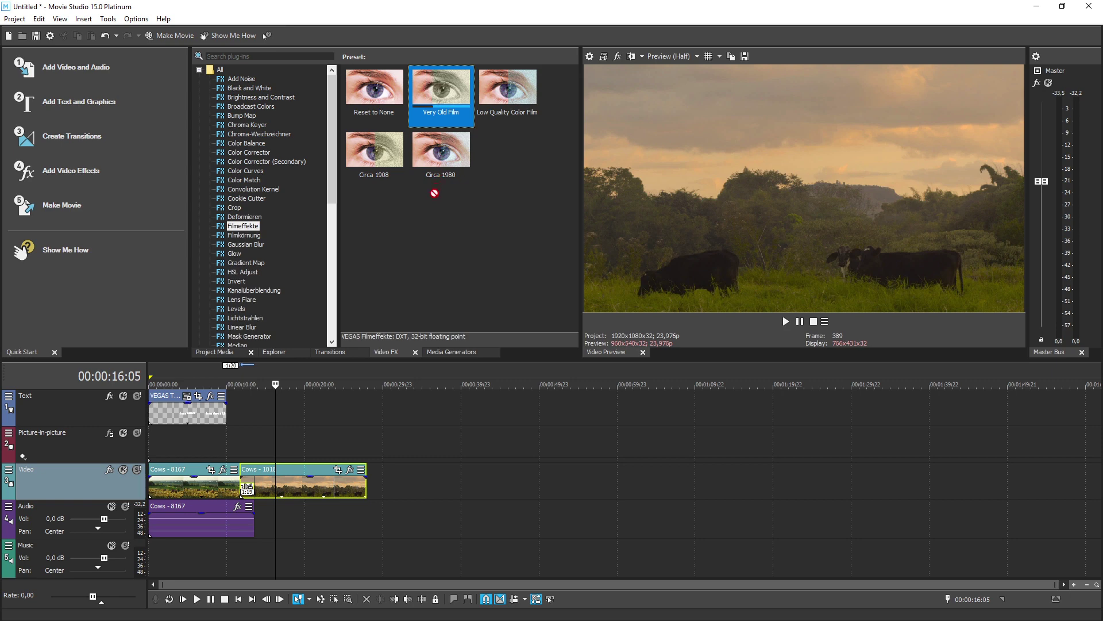
{"action": "left_click_drag", "start_coordinate": [339, 425], "coordinate": [288, 474]}
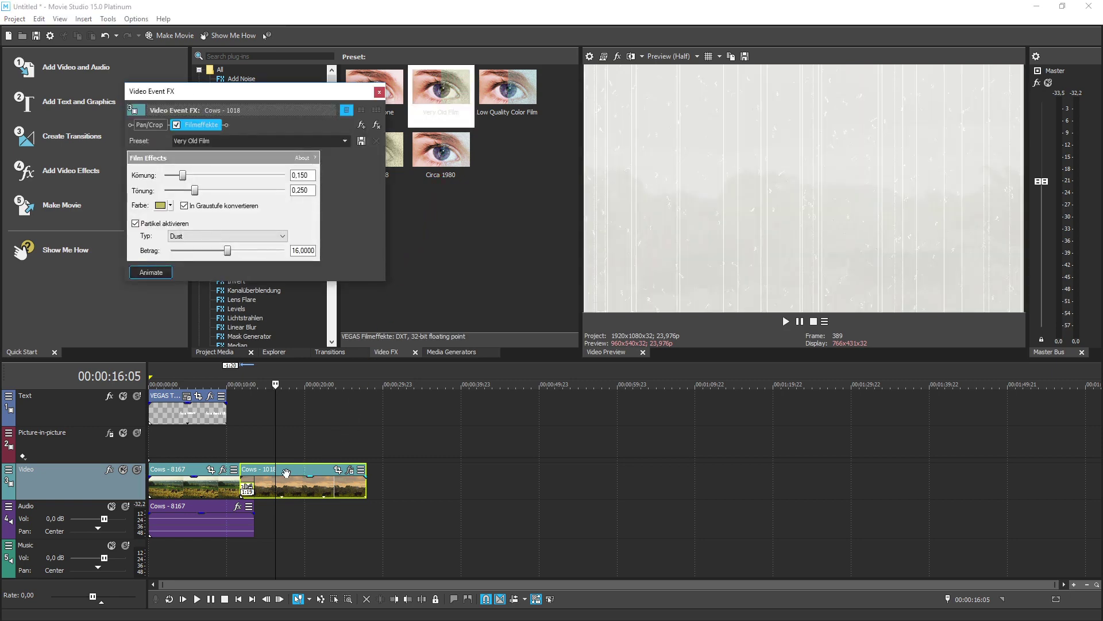
{"action": "left_click_drag", "start_coordinate": [278, 386], "coordinate": [261, 386]}
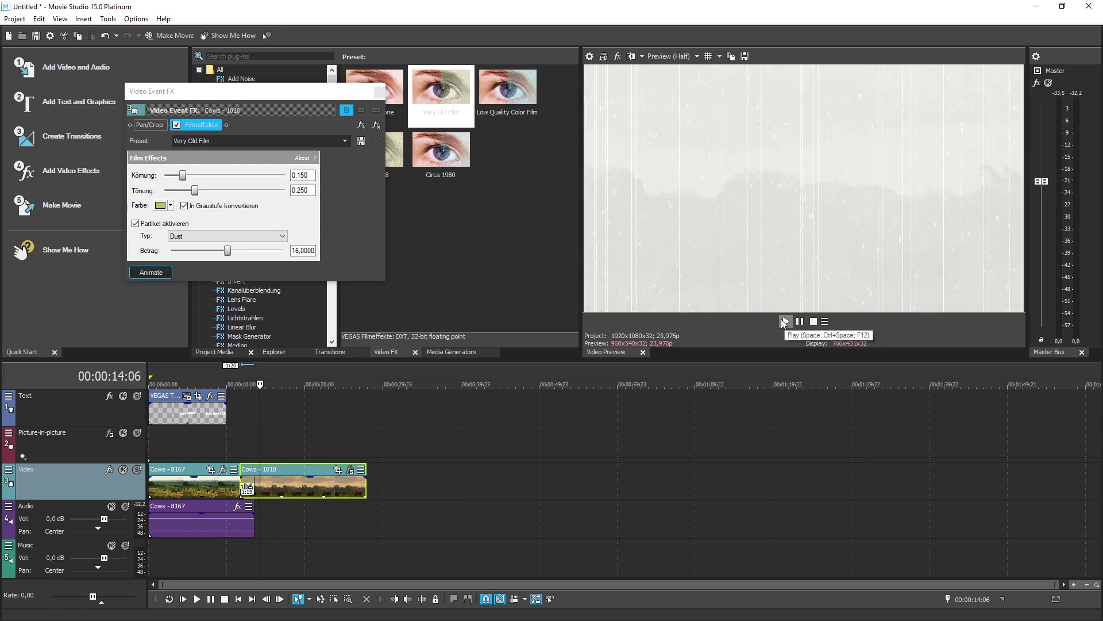
{"action": "left_click", "coordinate": [785, 321]}
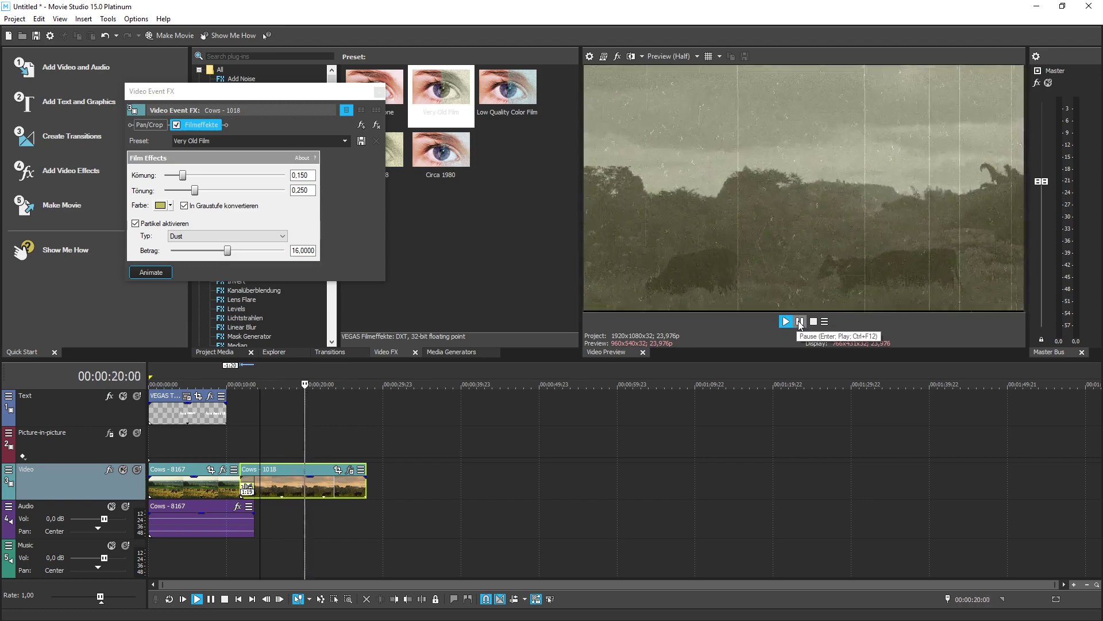
{"action": "left_click", "coordinate": [800, 323]}
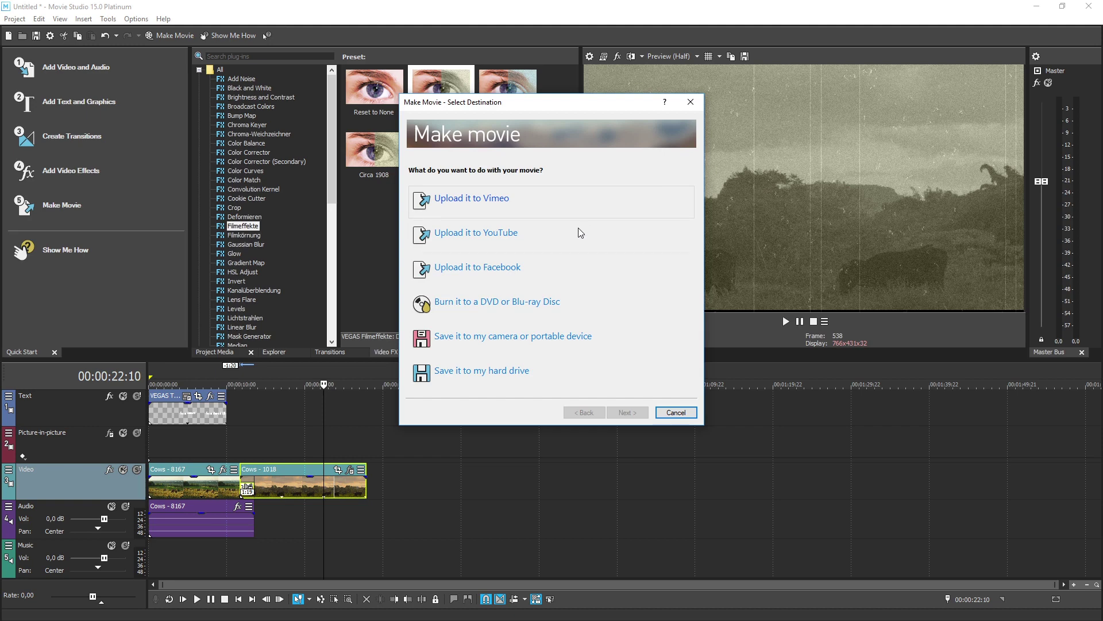
Choose to upload the finished movie to Facebook.
{"action": "left_click", "coordinate": [555, 269]}
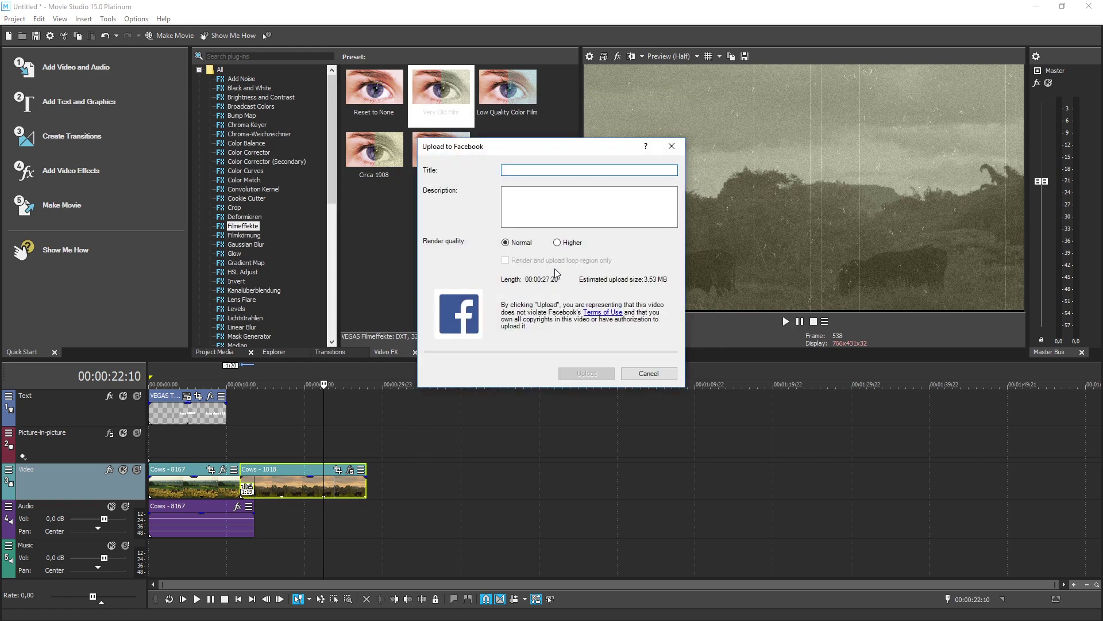
Enter 'Farm Award 2018' as the Facebook upload title.
{"action": "type", "text": "Farm Award 2018"}
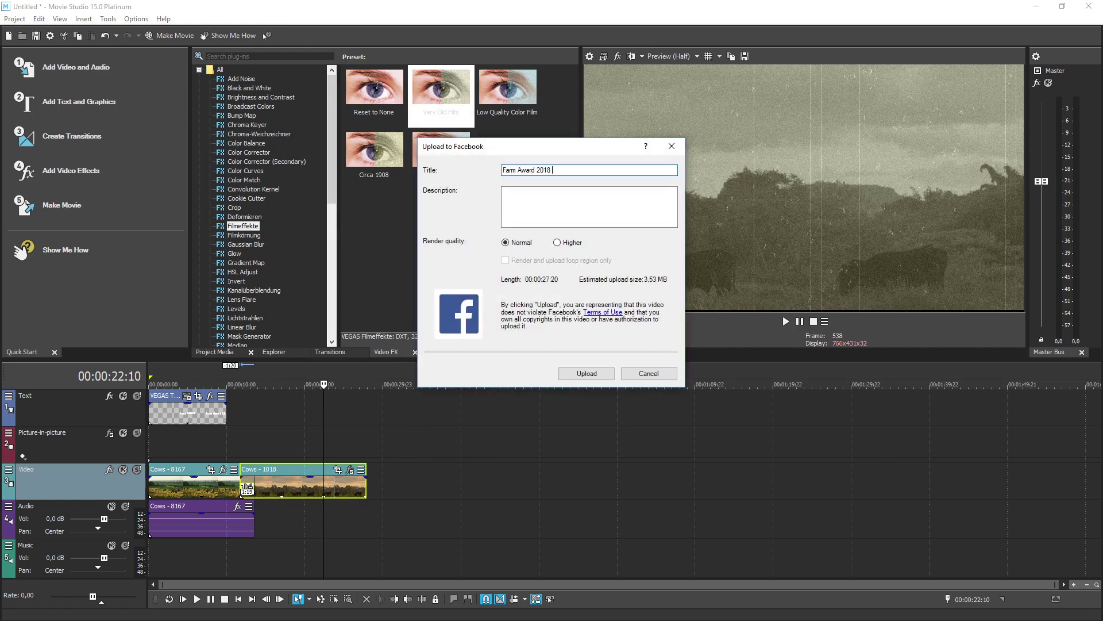